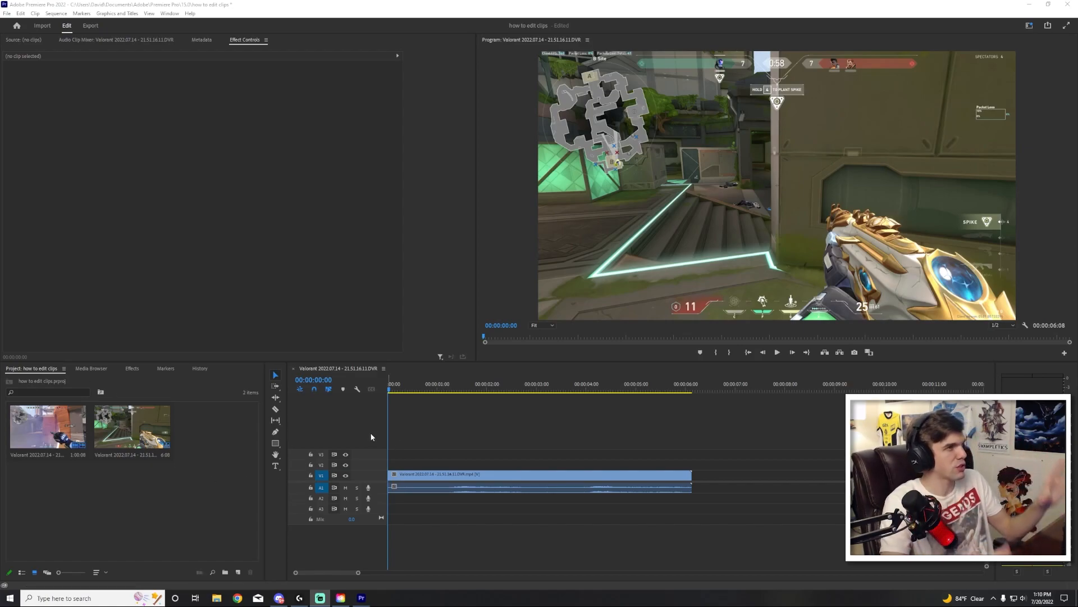
# Play back the gameplay clip to preview it and return the playhead to the start of the sequence.
pyautogui.click(456, 435)
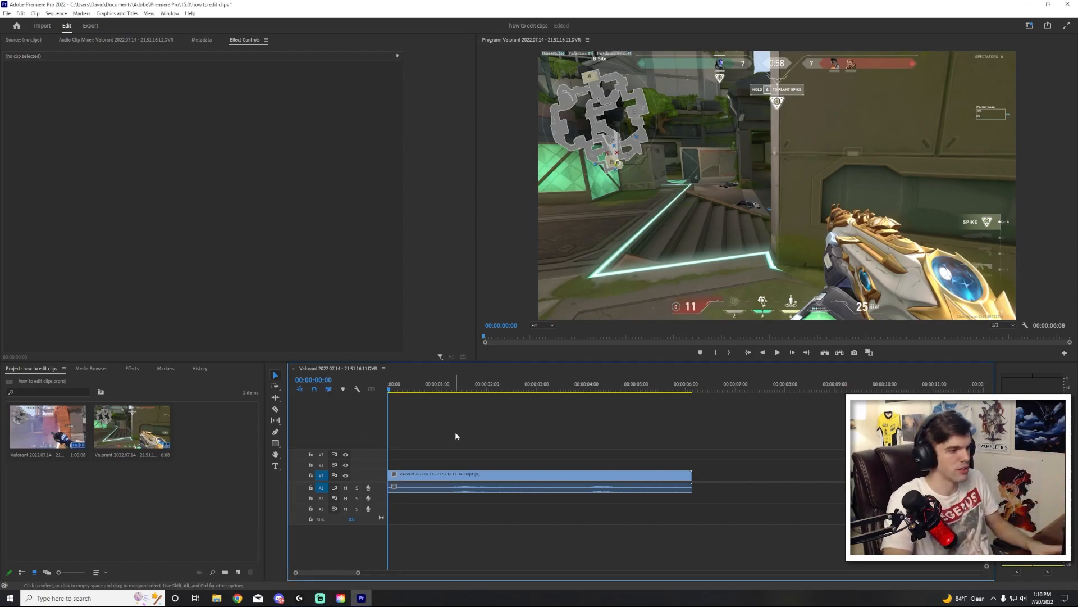
pyautogui.press('space')
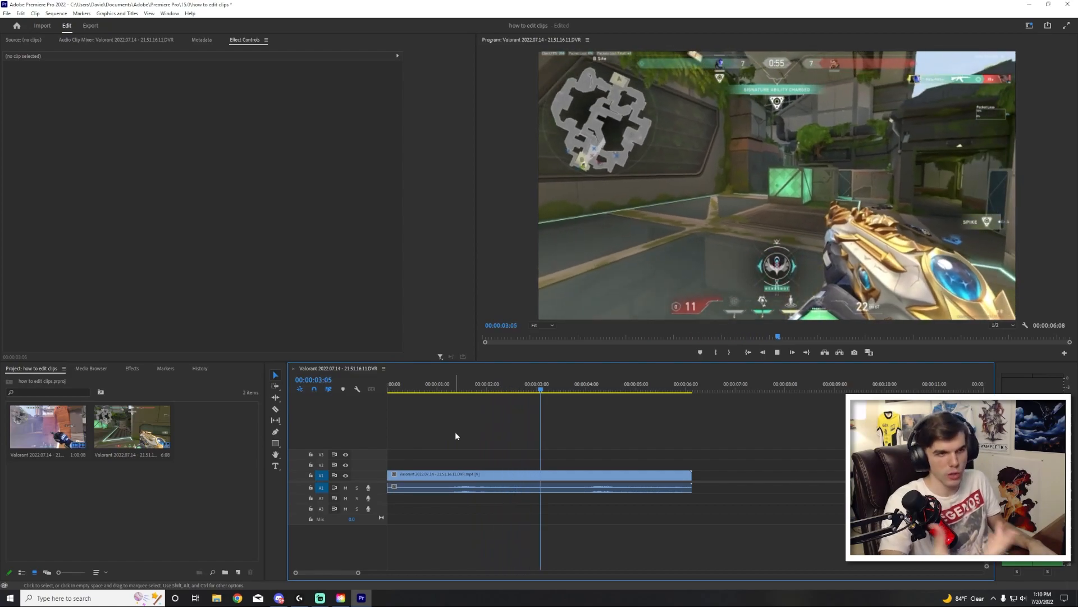
pyautogui.press('space')
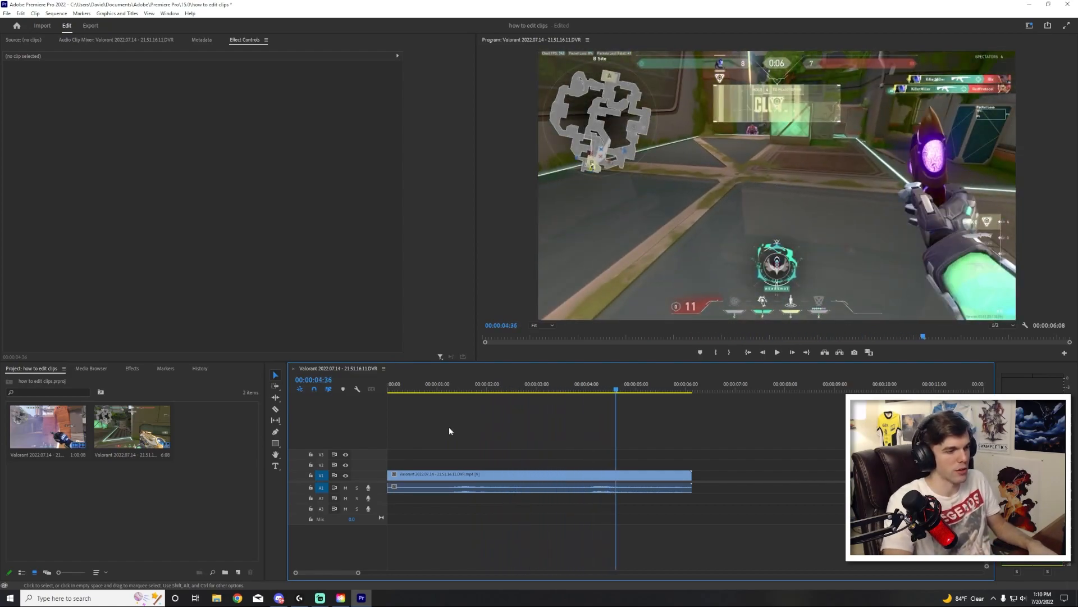
pyautogui.moveTo(397, 386); pyautogui.dragTo(371, 387)
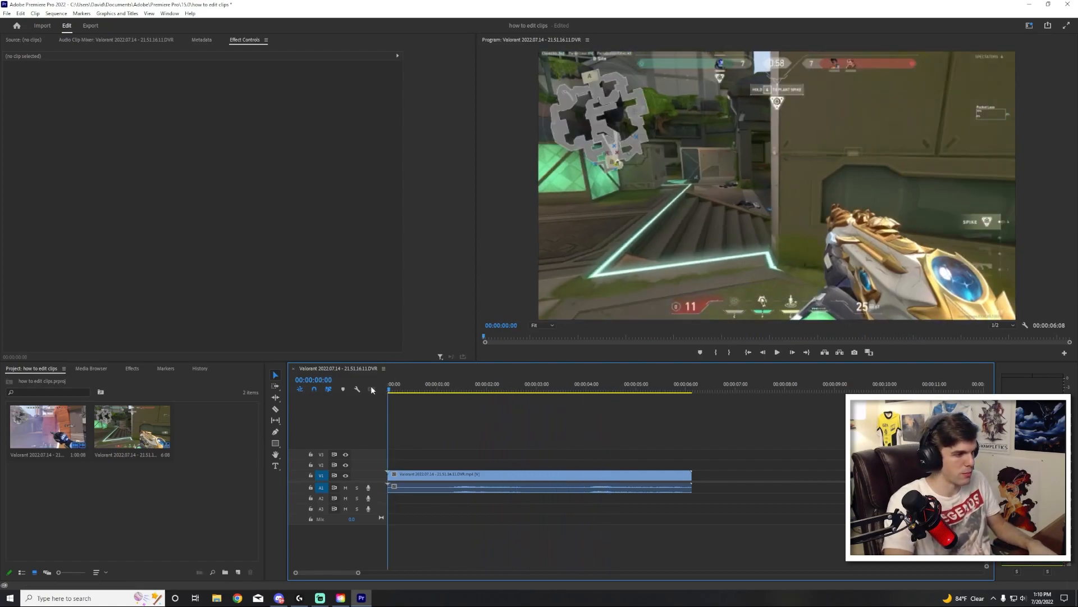
# Set the sequence frame size to 720 horizontal by 1280 vertical and accept deleting the existing previews.
pyautogui.click(57, 14)
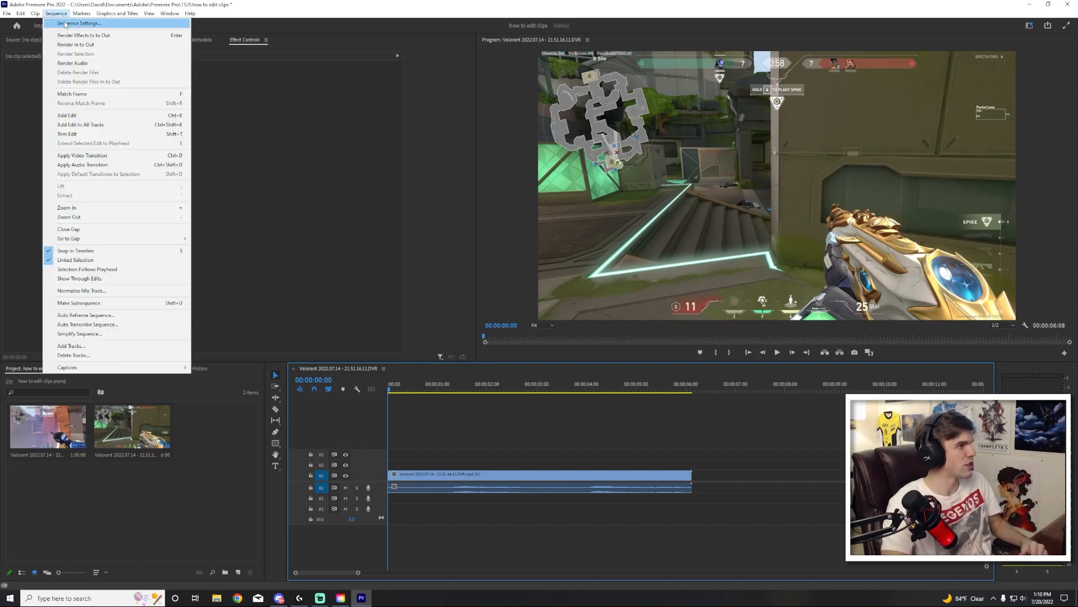
pyautogui.click(78, 23)
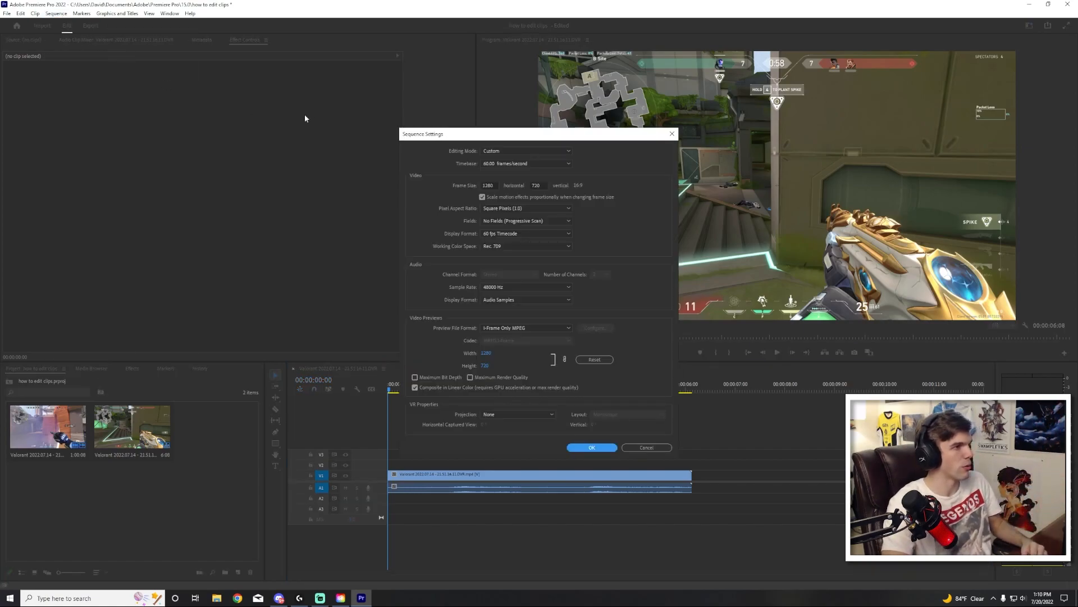
pyautogui.click(492, 185)
pyautogui.write('720')
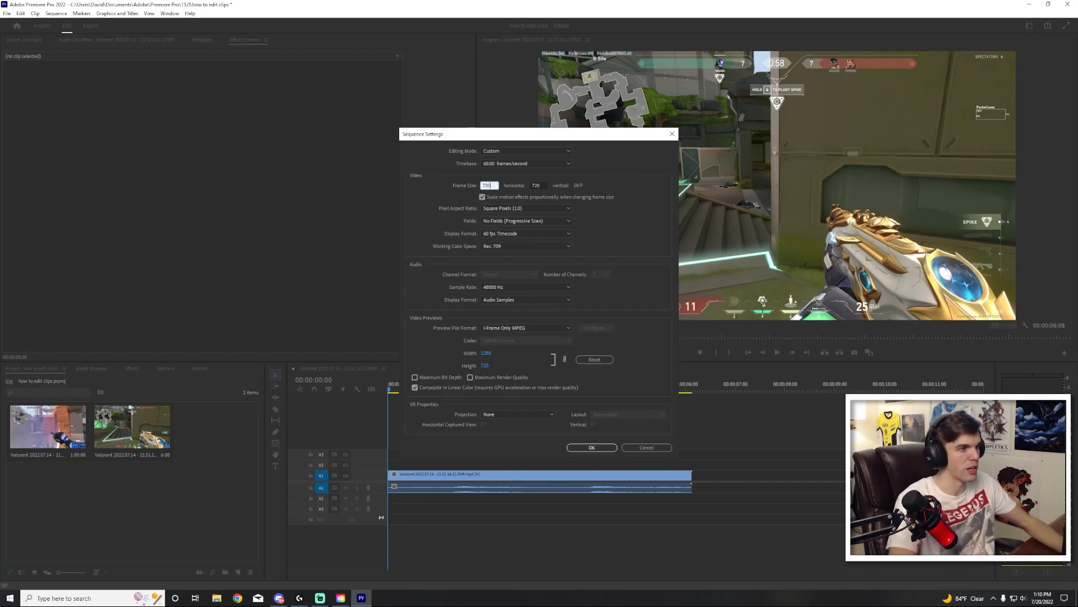
pyautogui.press('Tab')
pyautogui.write('12')
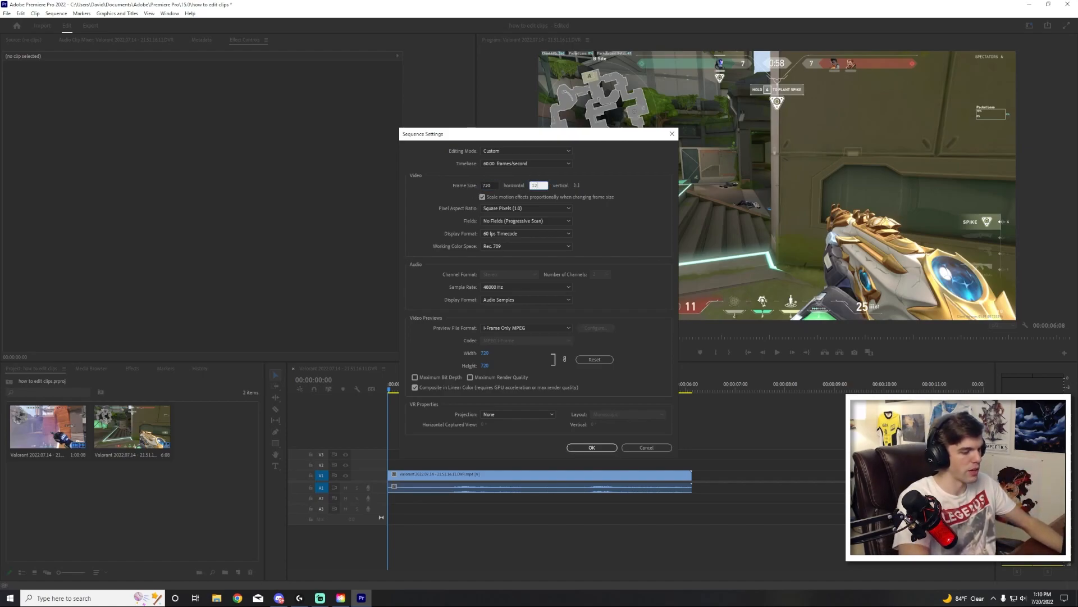
pyautogui.write('80')
pyautogui.click(595, 447)
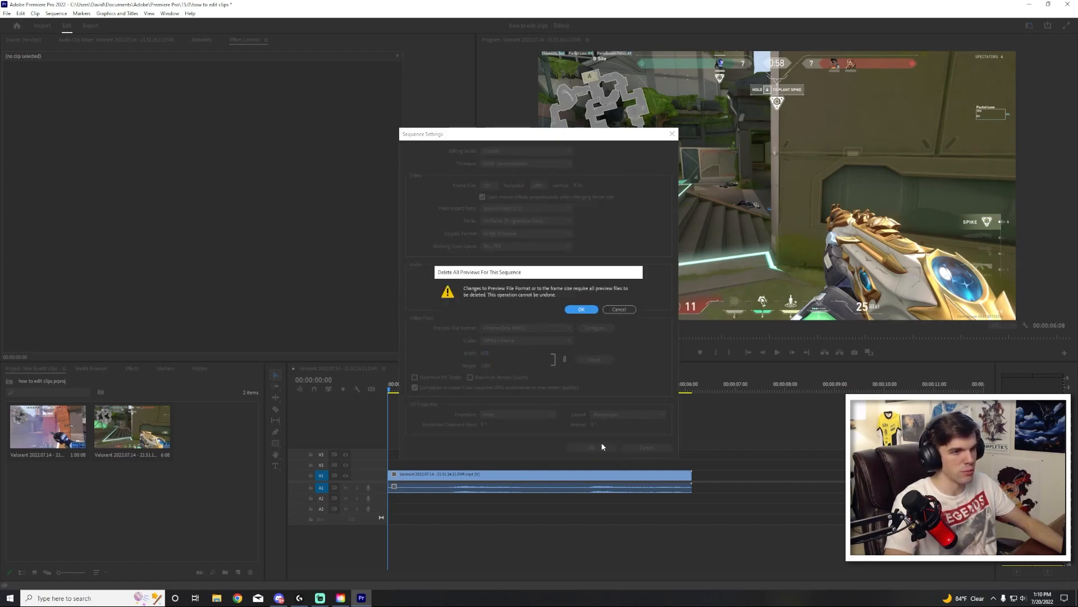
pyautogui.click(578, 310)
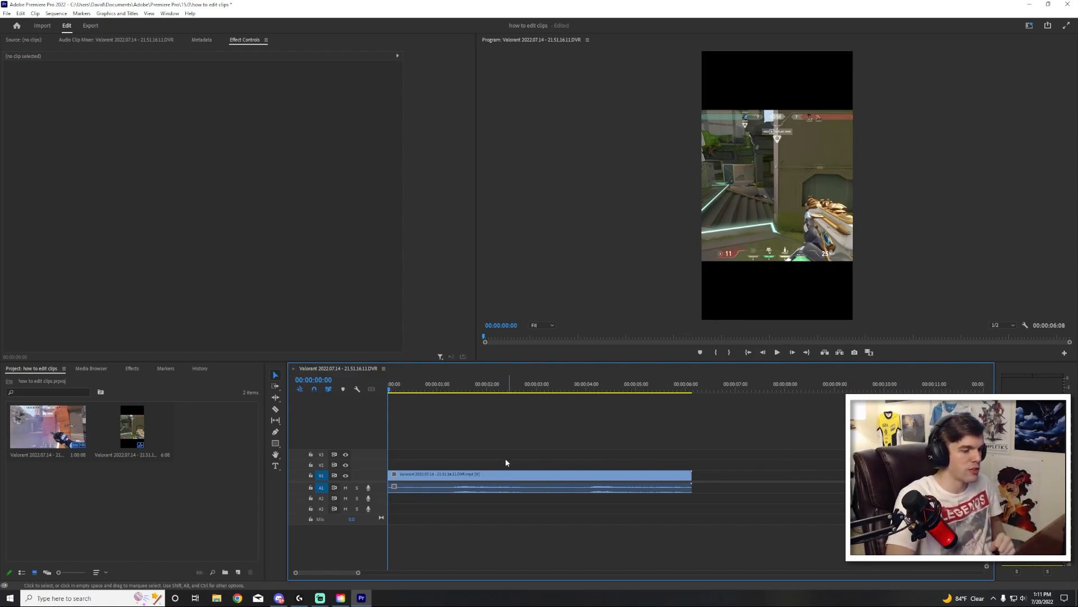
# Unlink the gameplay clip's video from its audio and check that each part selects separately.
pyautogui.click(489, 476)
pyautogui.rightClick(497, 476)
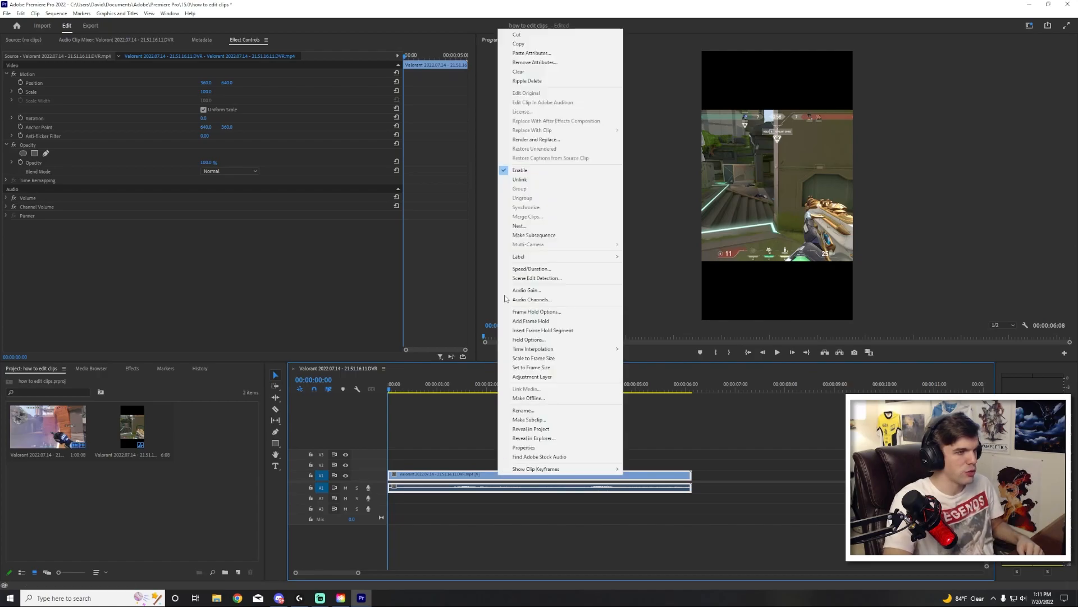
pyautogui.click(520, 180)
pyautogui.click(470, 486)
pyautogui.click(486, 465)
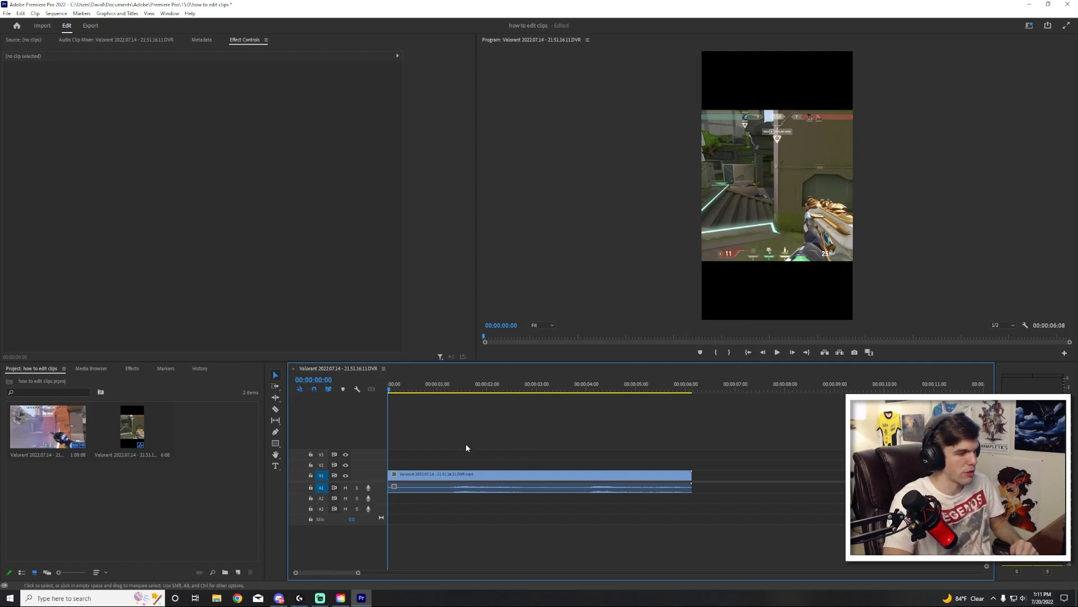
pyautogui.click(454, 477)
pyautogui.click(464, 468)
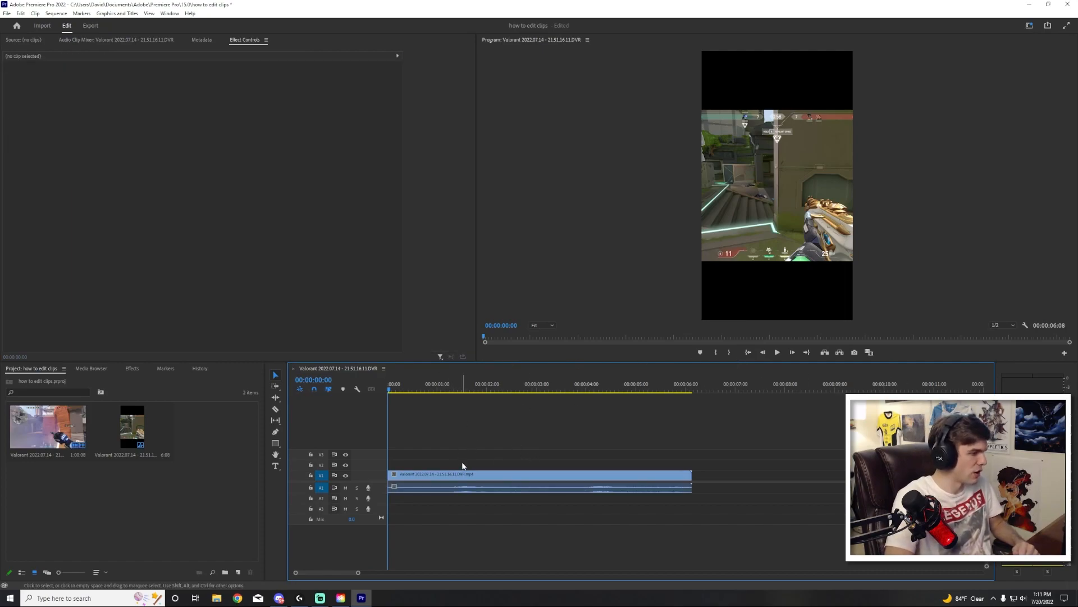
pyautogui.click(452, 476)
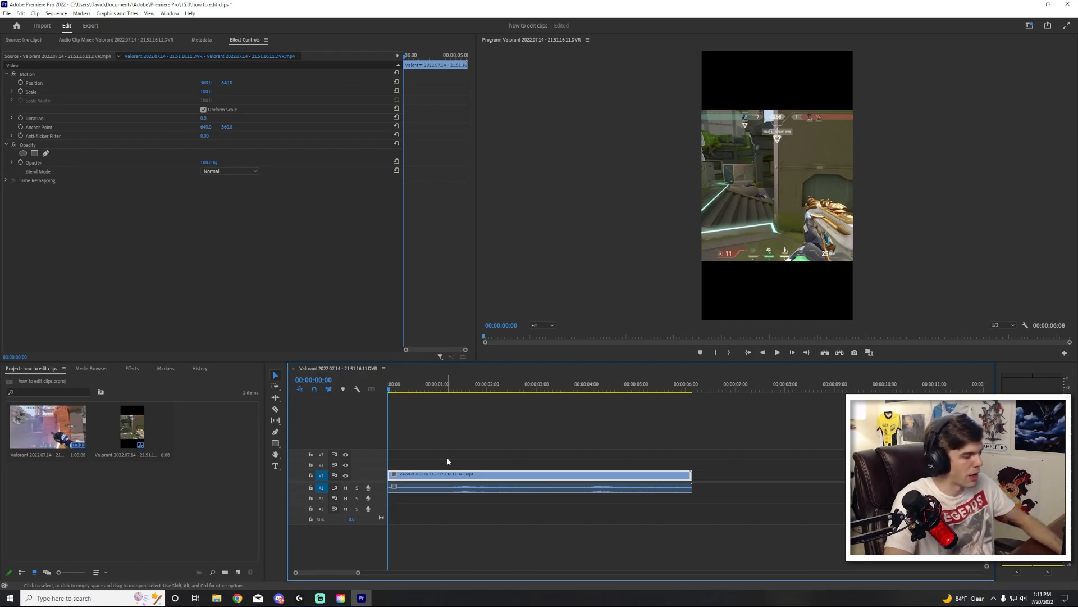
# Duplicate the video clip so copies are stacked on V1, V2 and V3, all aligned to the sequence start, and return the playhead there.
pyautogui.click(447, 458)
pyautogui.moveTo(418, 474); pyautogui.dragTo(419, 455)
pyautogui.hotkey('ctrl', 'c')
pyautogui.hotkey('ctrl', 'v')
pyautogui.hotkey('ctrl', 'v')
pyautogui.scroll(1, 437, 547)
pyautogui.scroll(4, 523, 510)
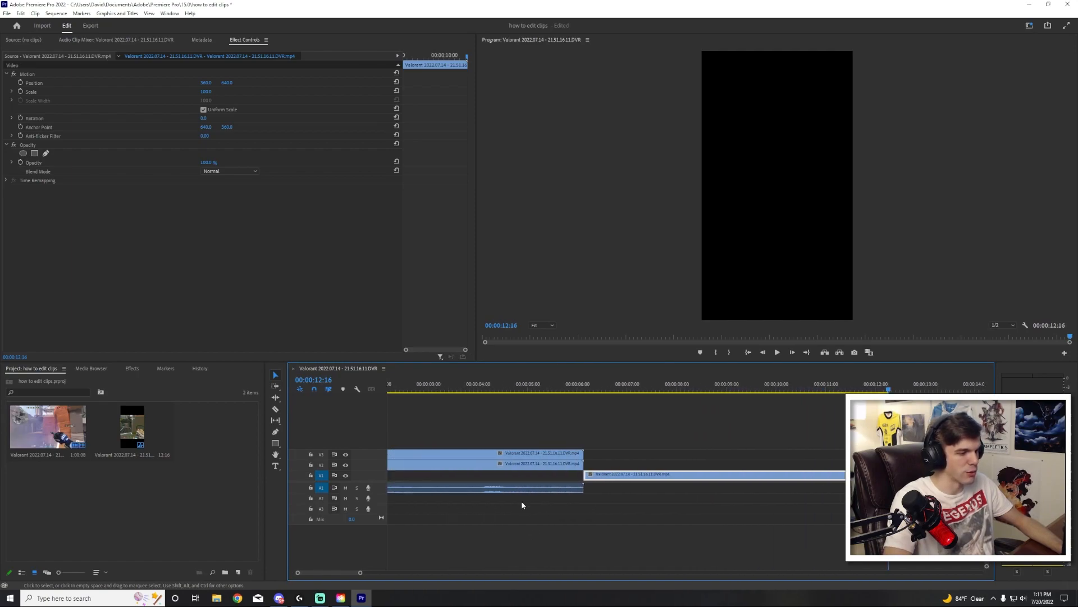
pyautogui.moveTo(702, 484); pyautogui.dragTo(407, 488)
pyautogui.scroll(1, 409, 488)
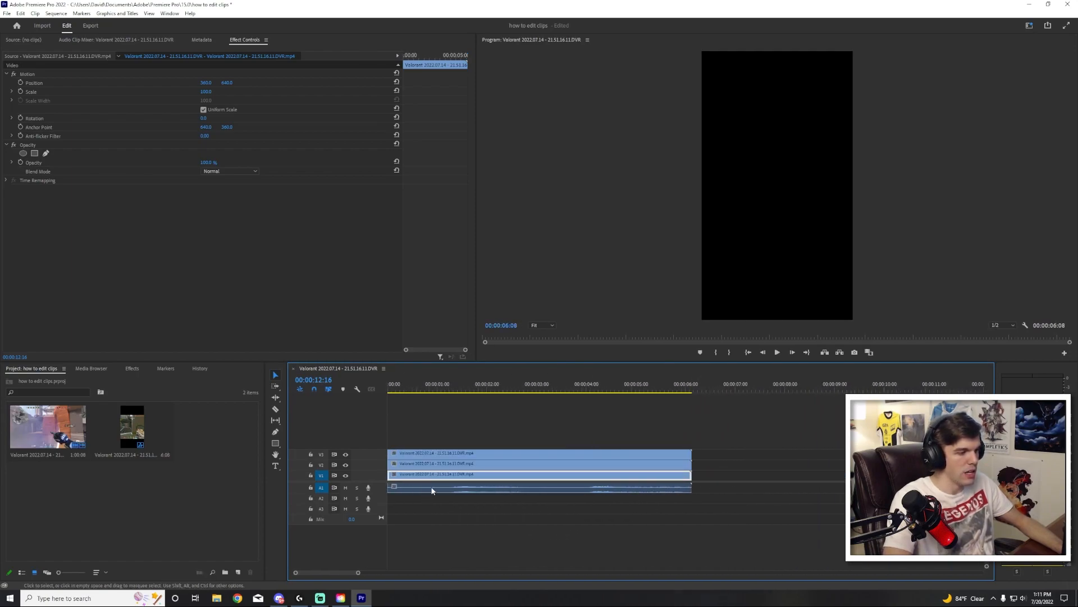
pyautogui.click(426, 438)
pyautogui.moveTo(403, 387); pyautogui.dragTo(377, 392)
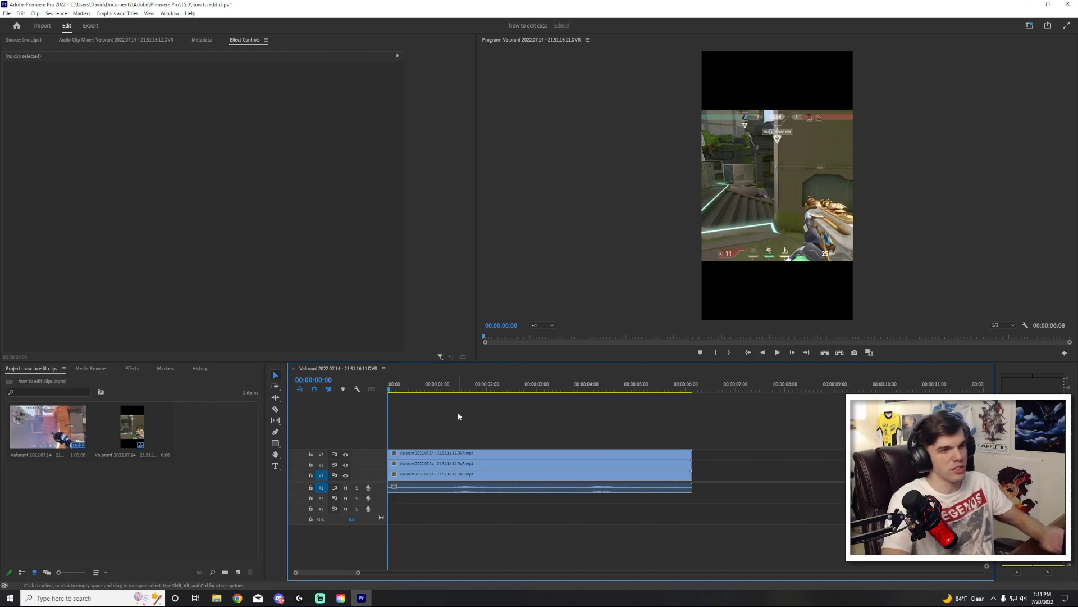
# Scale the V1 background clip up to about 180 so it fills the vertical frame.
pyautogui.click(431, 476)
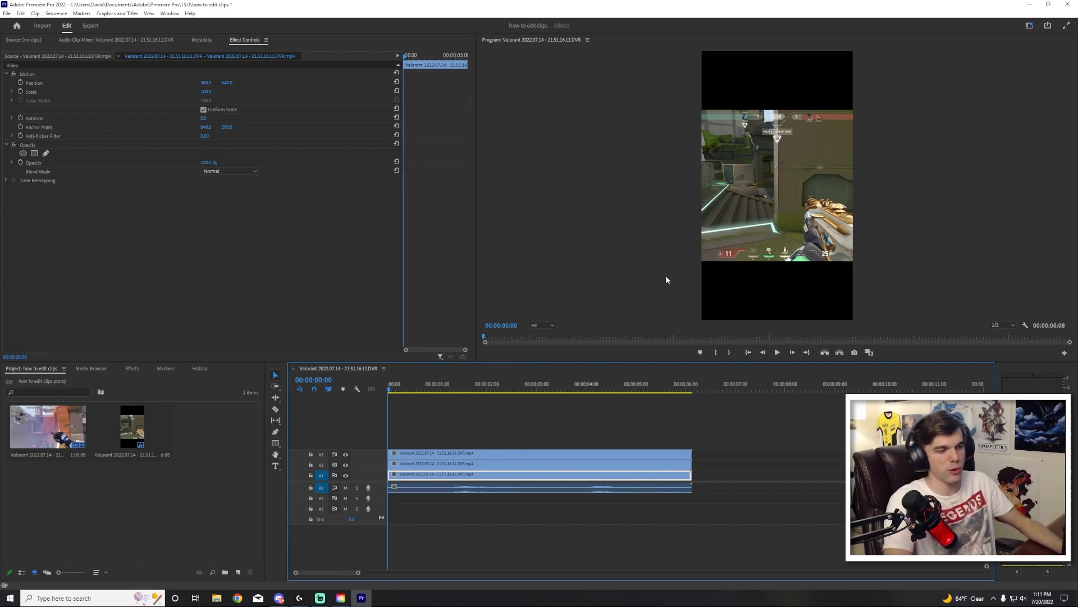
pyautogui.click(760, 230)
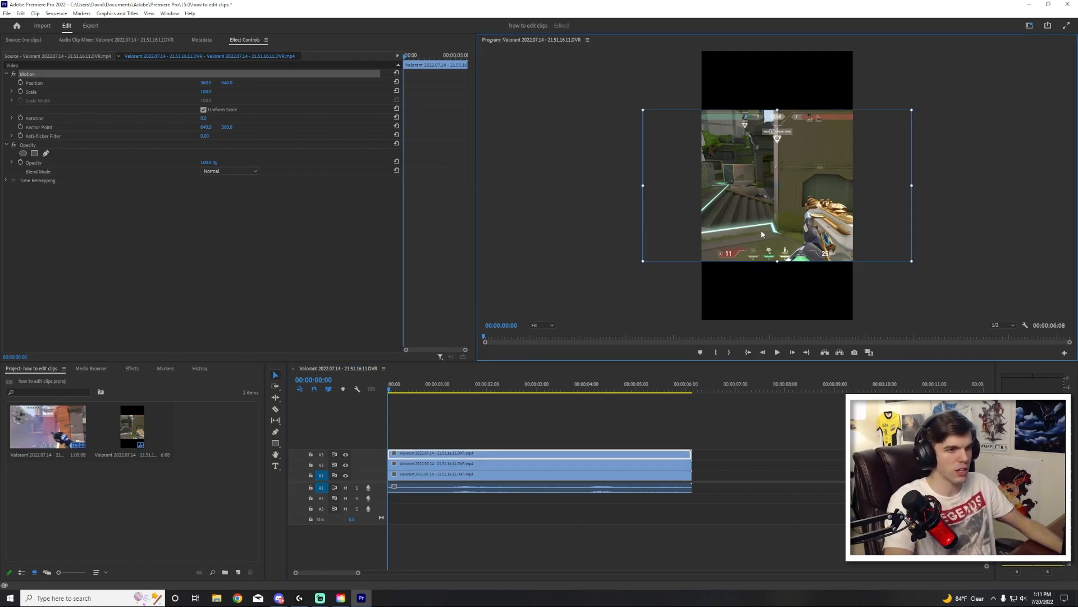
pyautogui.click(461, 473)
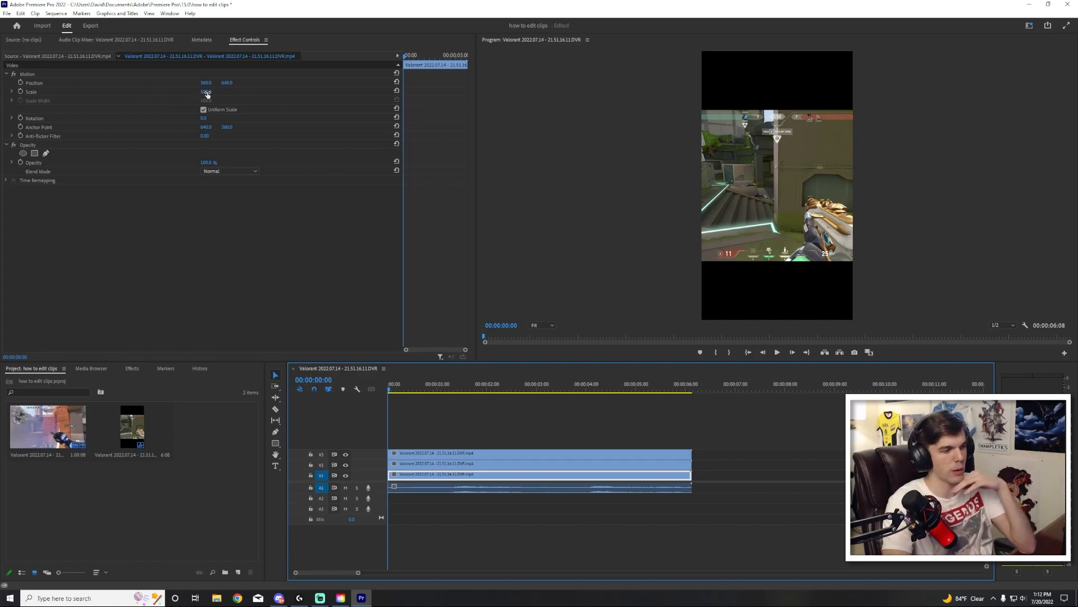
pyautogui.click(799, 173)
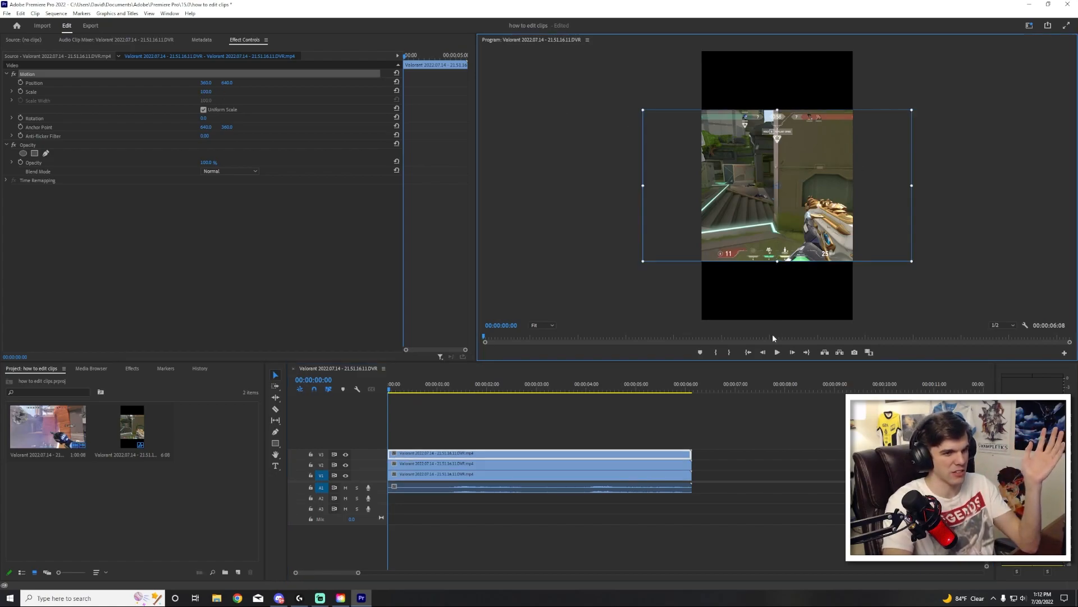
pyautogui.click(439, 479)
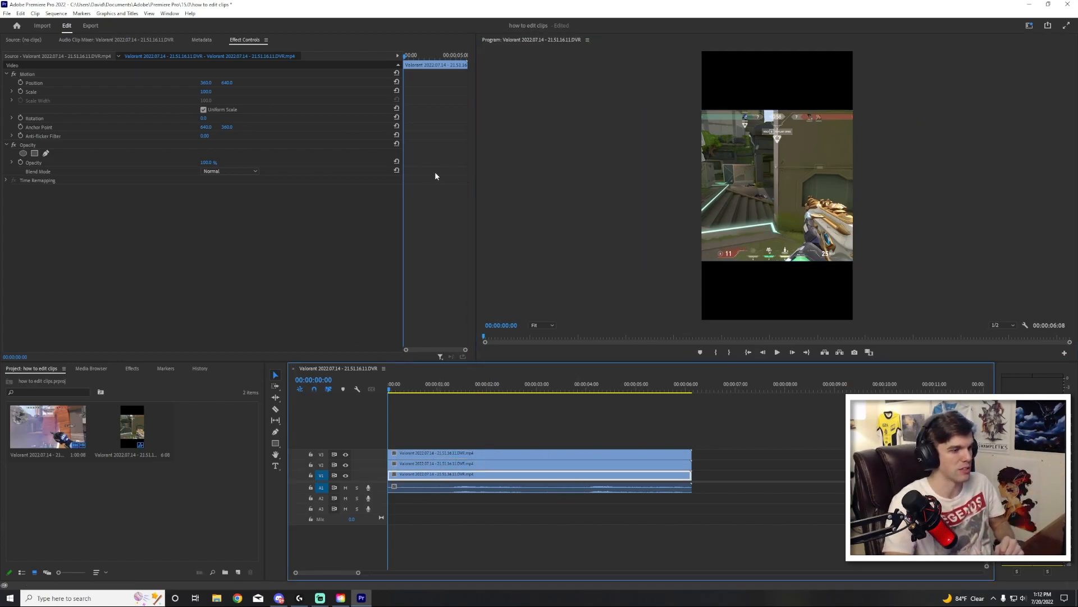
pyautogui.click(205, 92)
pyautogui.write('164')
pyautogui.press('Return')
pyautogui.moveTo(242, 92); pyautogui.dragTo(251, 91)
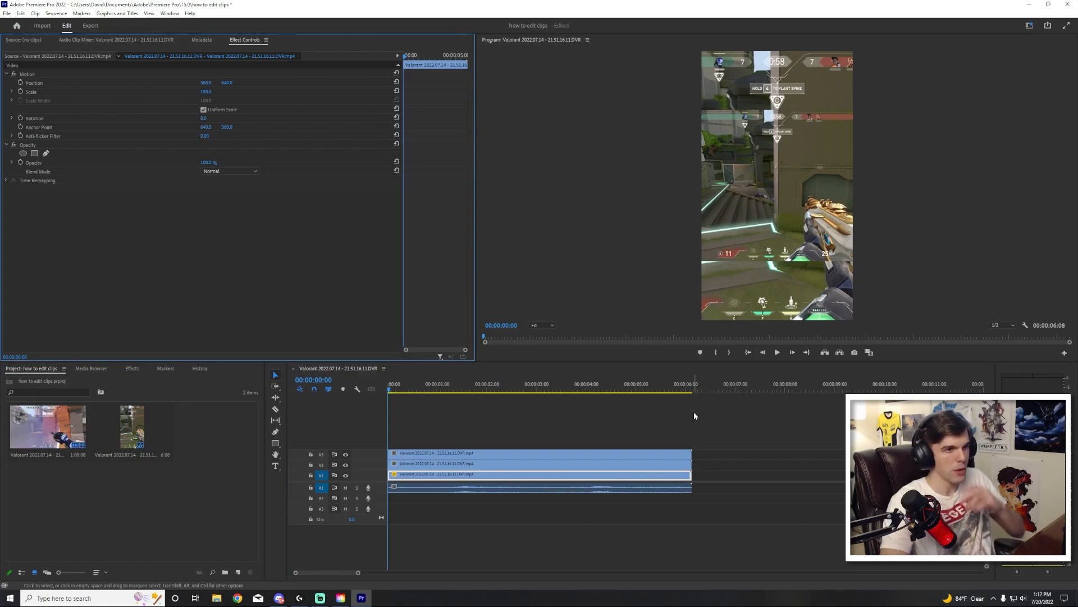
# Bring up the effects library, briefly play the stacked clips, and return the playhead to the start.
pyautogui.click(90, 368)
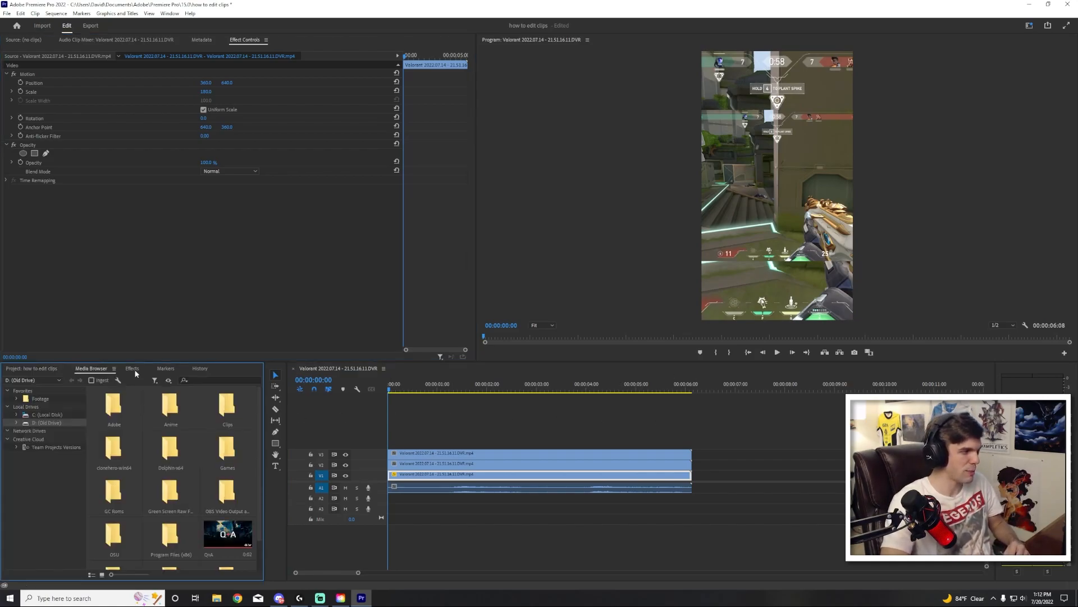
pyautogui.click(133, 369)
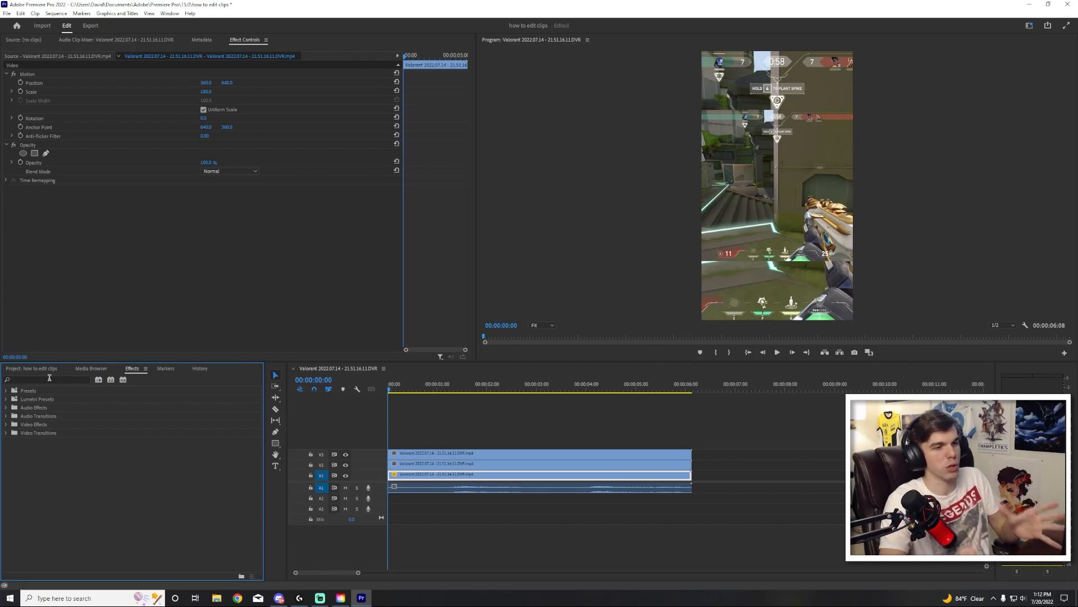
pyautogui.click(508, 416)
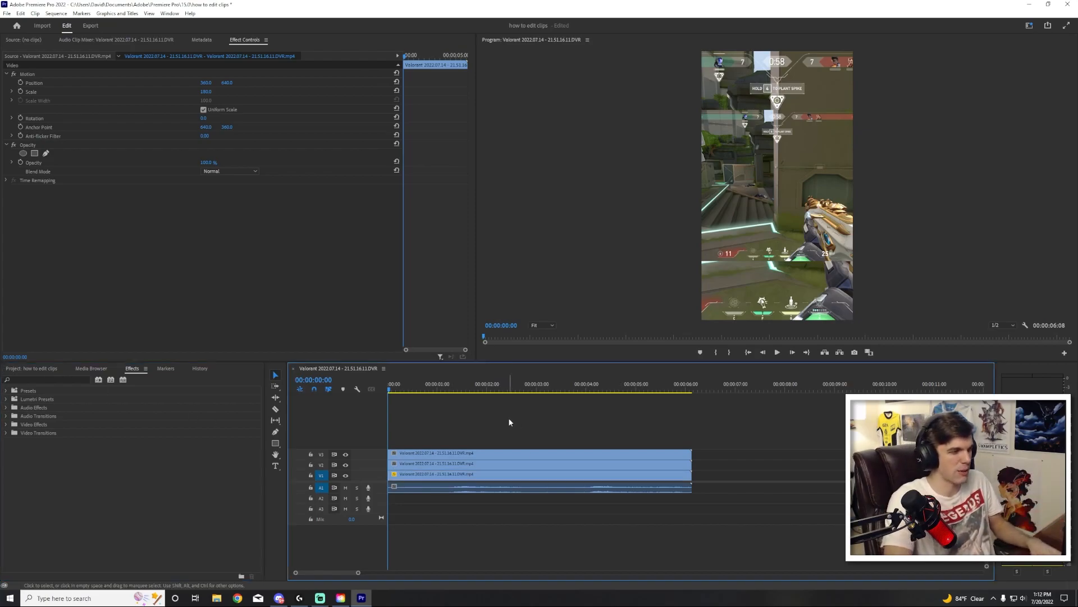
pyautogui.press('space')
pyautogui.press('space')
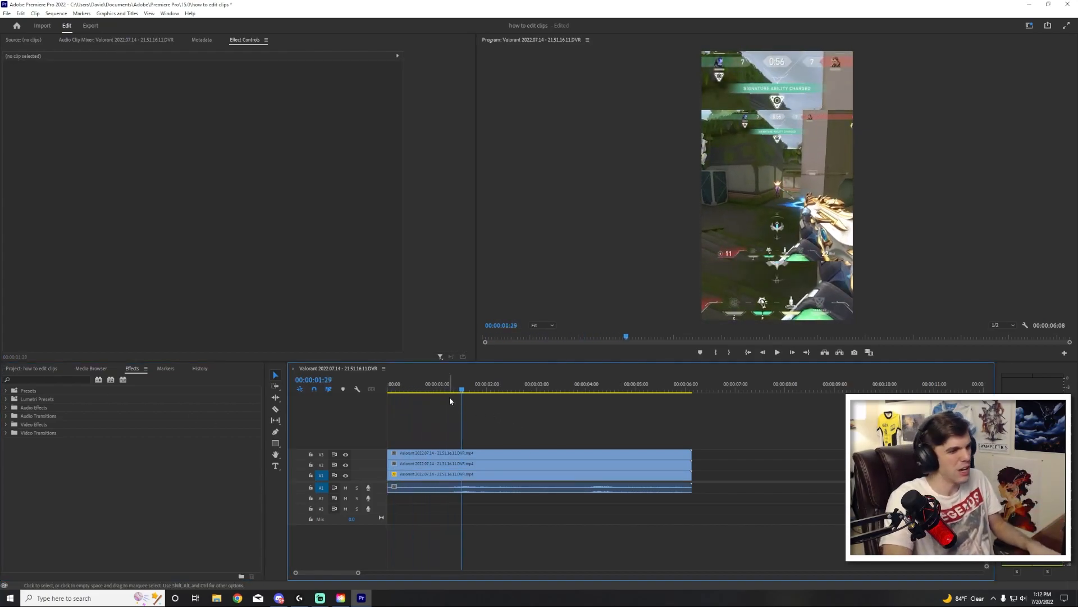
pyautogui.moveTo(445, 388); pyautogui.dragTo(363, 389)
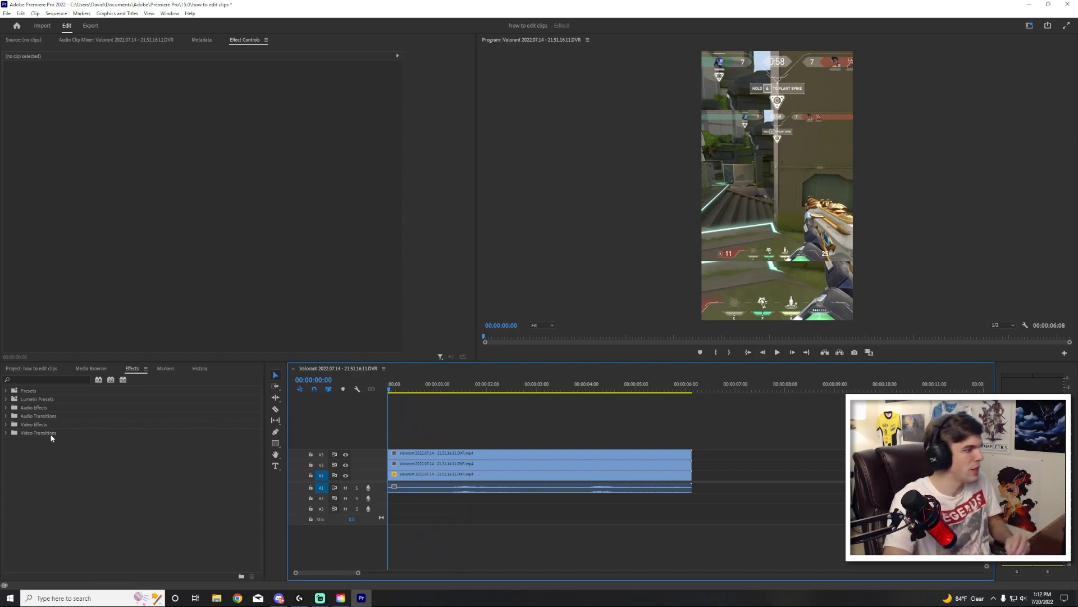
# Search the effects for "blur" and apply the Fast Blur Out preset to the V1 background clip.
pyautogui.click(5, 433)
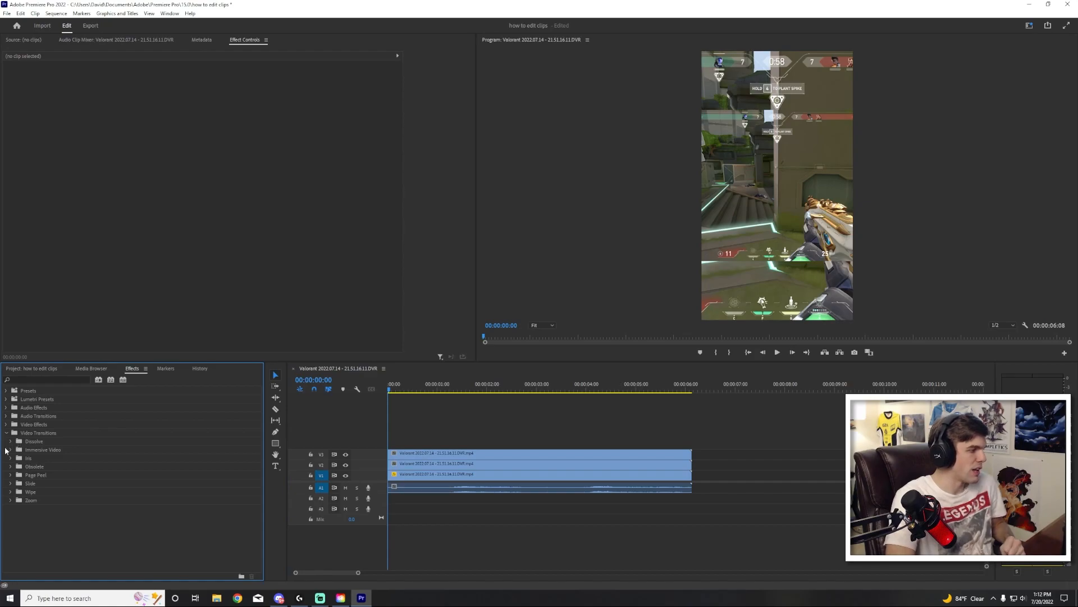
pyautogui.click(22, 380)
pyautogui.write('blur')
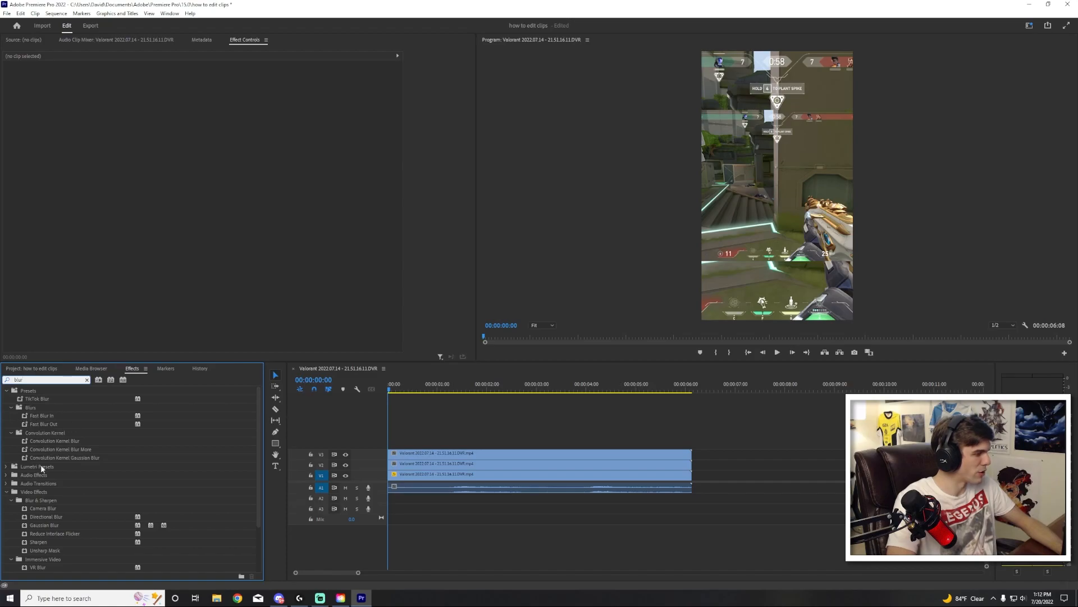
pyautogui.scroll(-3, 68, 509)
pyautogui.scroll(3, 38, 542)
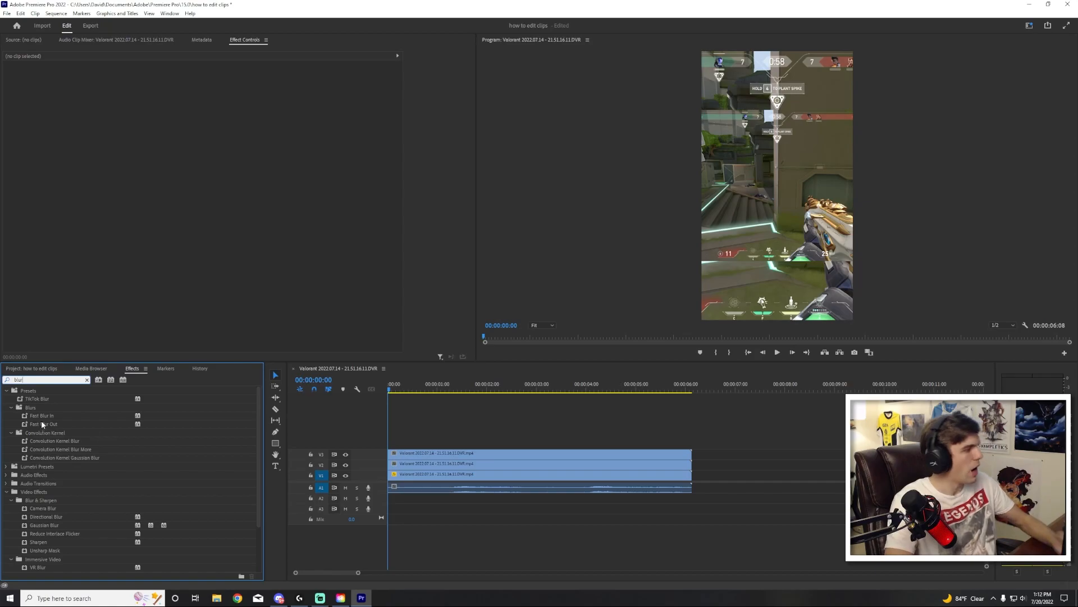
pyautogui.moveTo(35, 423); pyautogui.dragTo(424, 477)
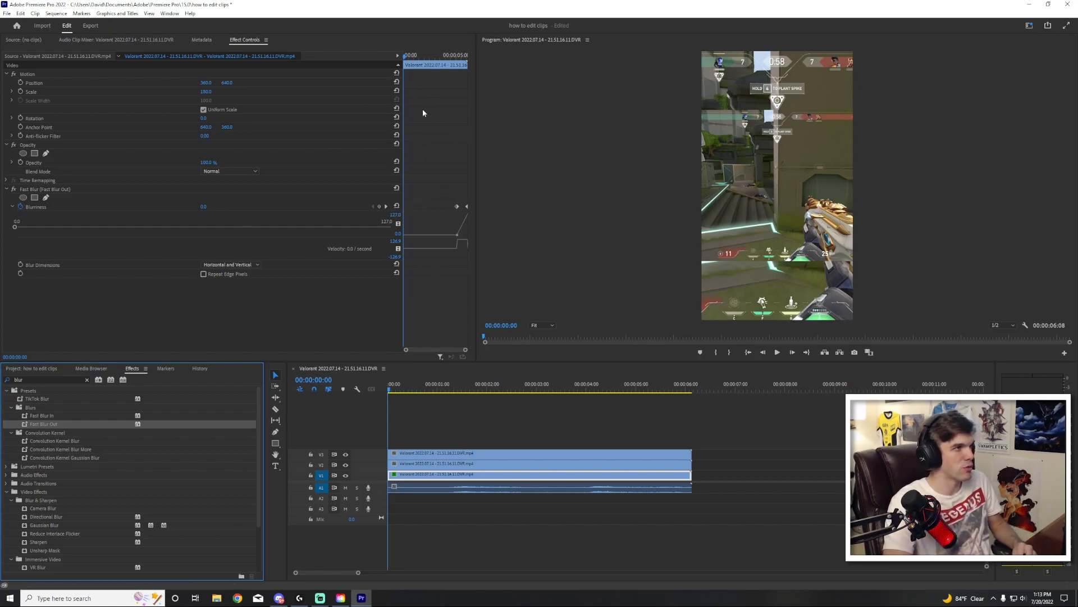
# Delete the Blurriness keyframes of the Fast Blur Out effect near the end of the V1 background clip.
pyautogui.click(457, 207)
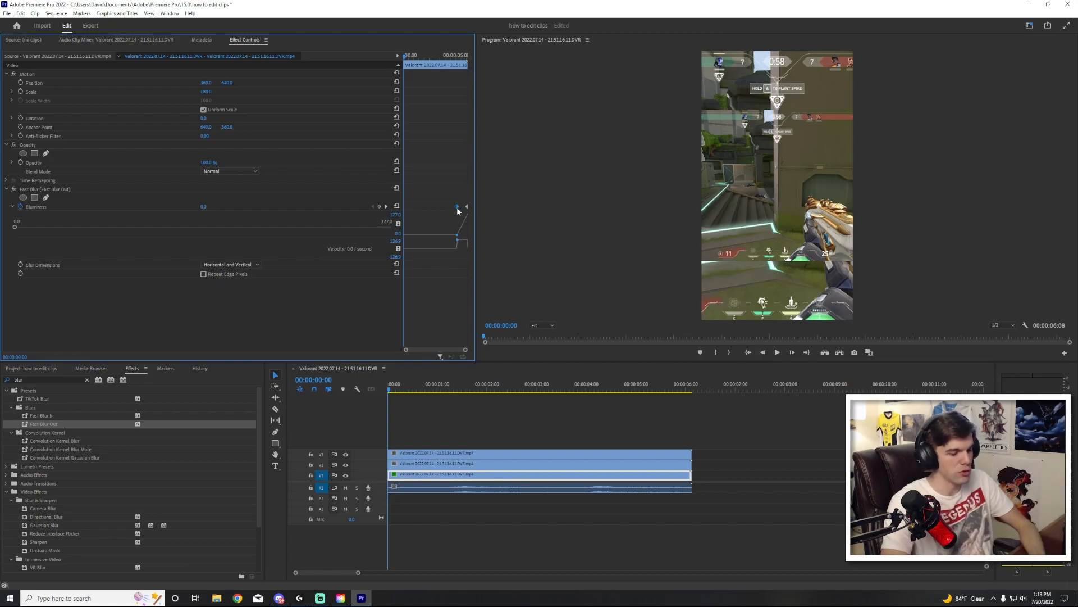
pyautogui.click(466, 207)
pyautogui.press('Delete')
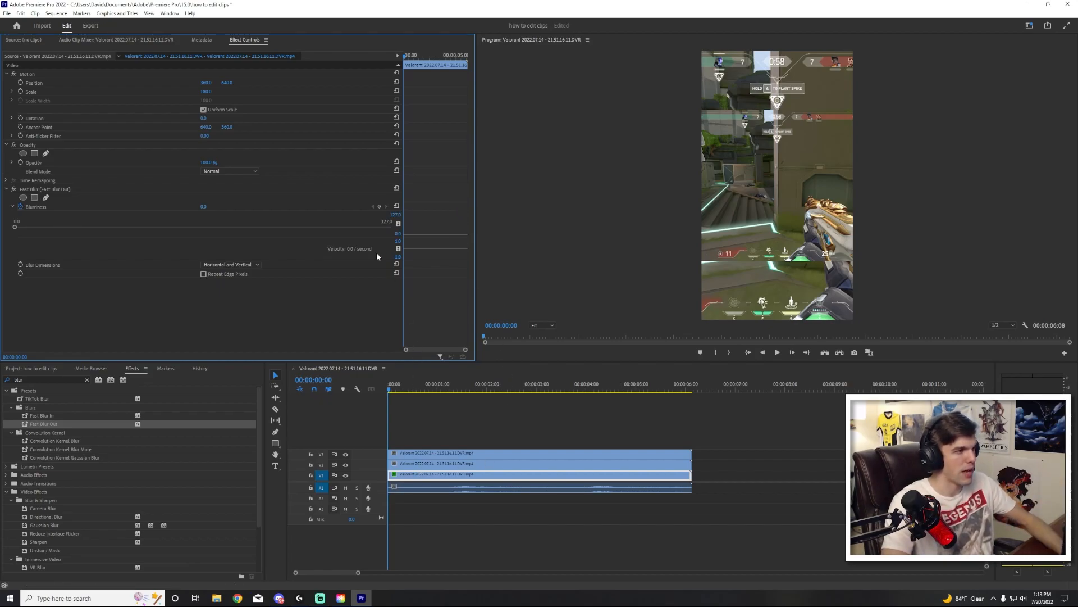
# Set the Fast Blur Out Blurriness on the V1 background clip to about 15.
pyautogui.moveTo(203, 203); pyautogui.dragTo(215, 203)
pyautogui.click(211, 206)
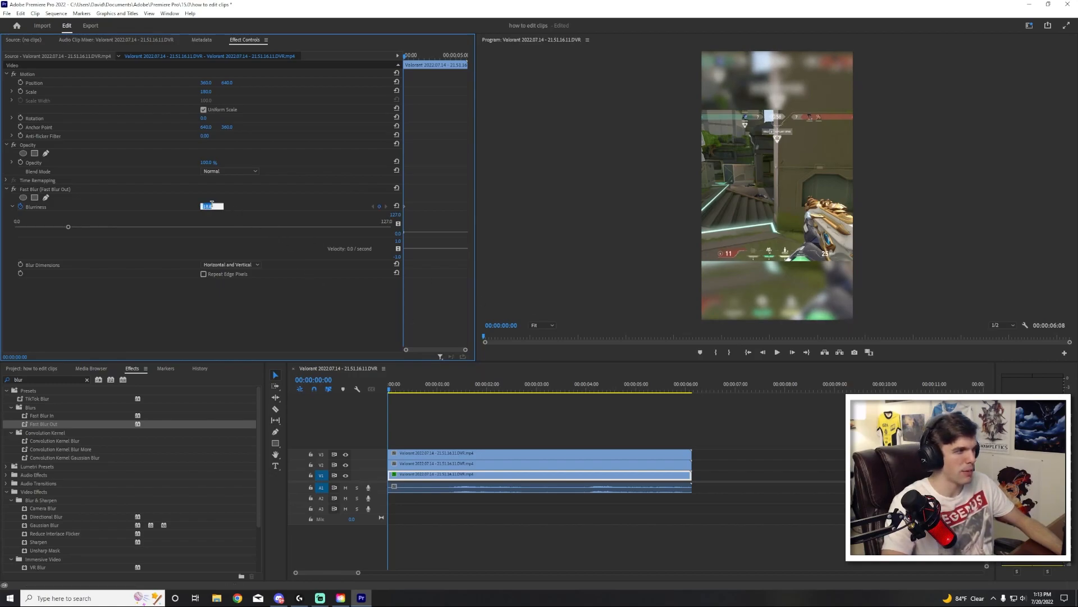
pyautogui.click(503, 417)
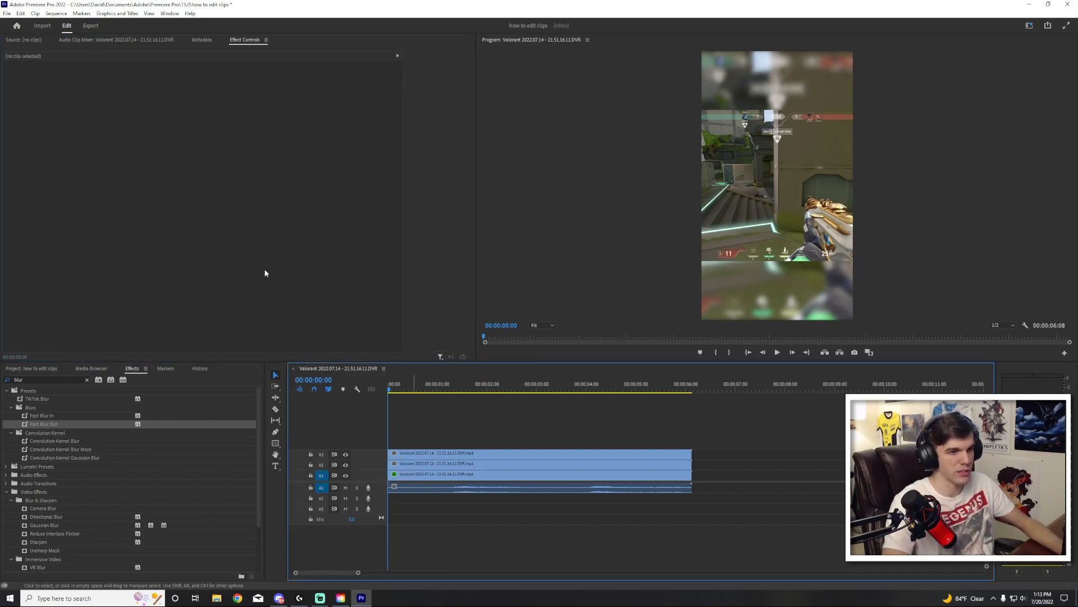
pyautogui.click(475, 474)
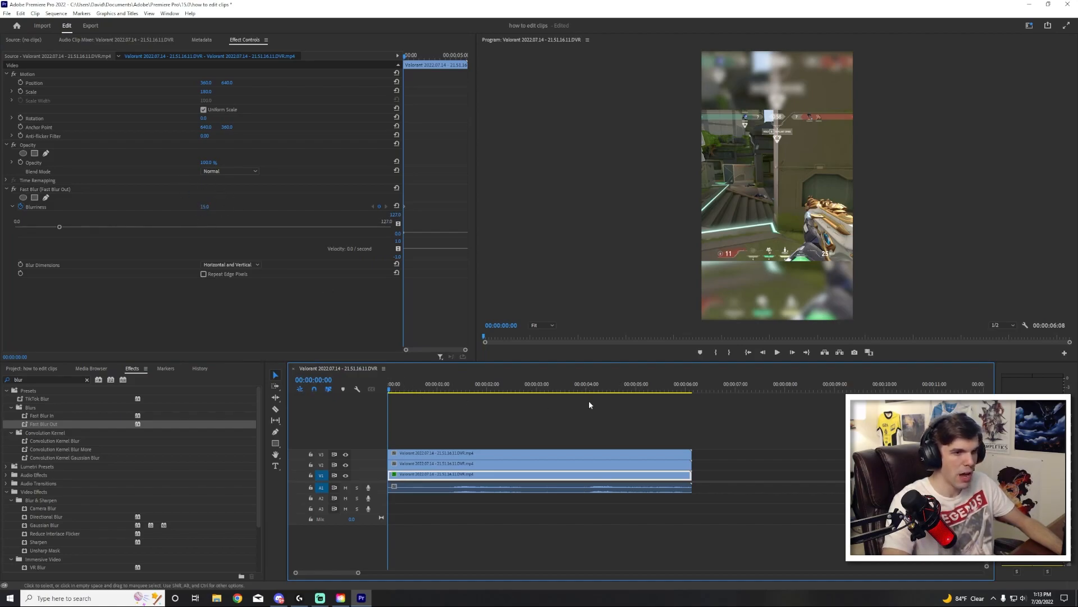
# Briefly play the sequence to check the blurred background, and return the playhead to the start.
pyautogui.click(678, 428)
pyautogui.press('space')
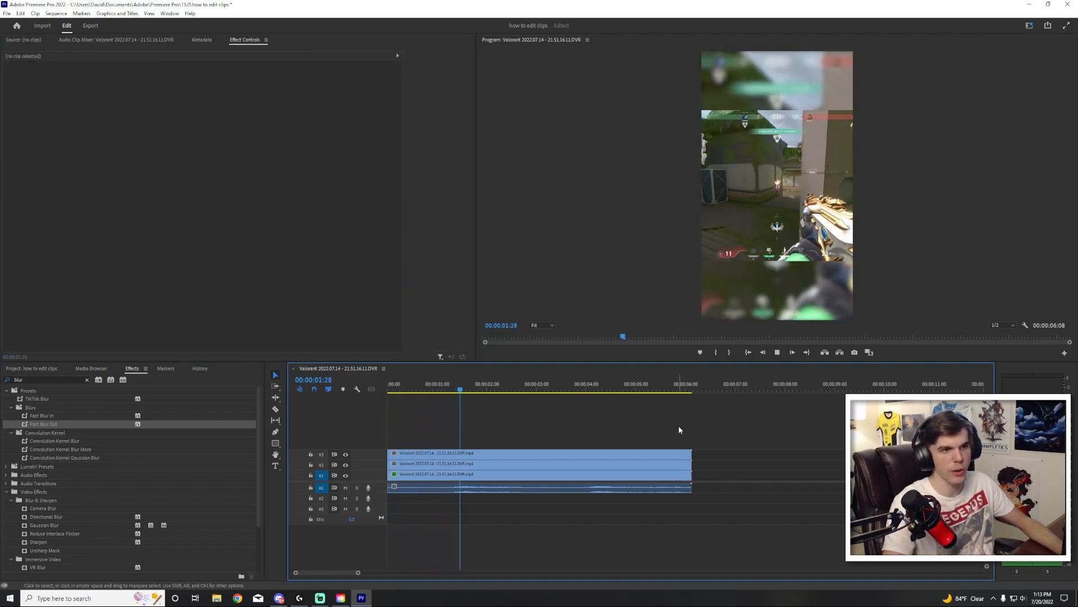
pyautogui.press('space')
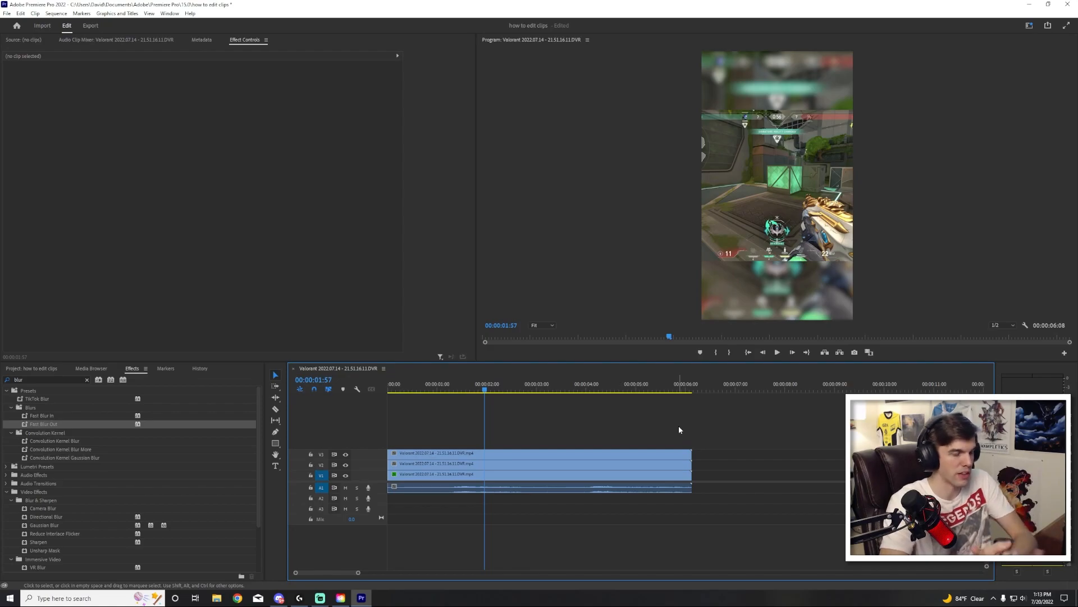
pyautogui.moveTo(666, 388); pyautogui.dragTo(384, 393)
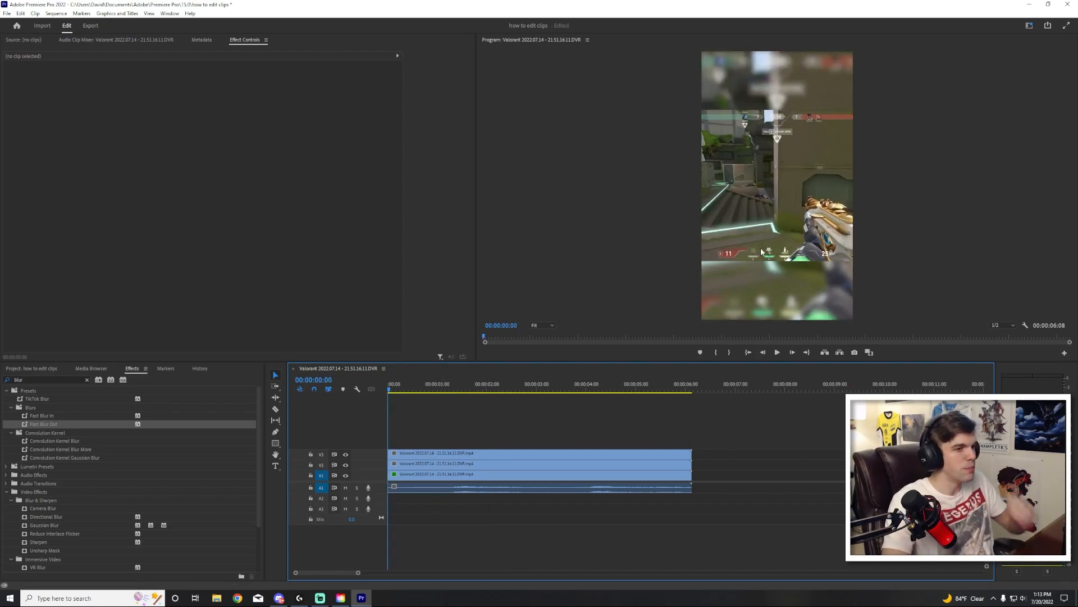
# Scale the V2 clip up to about 145.
pyautogui.click(432, 465)
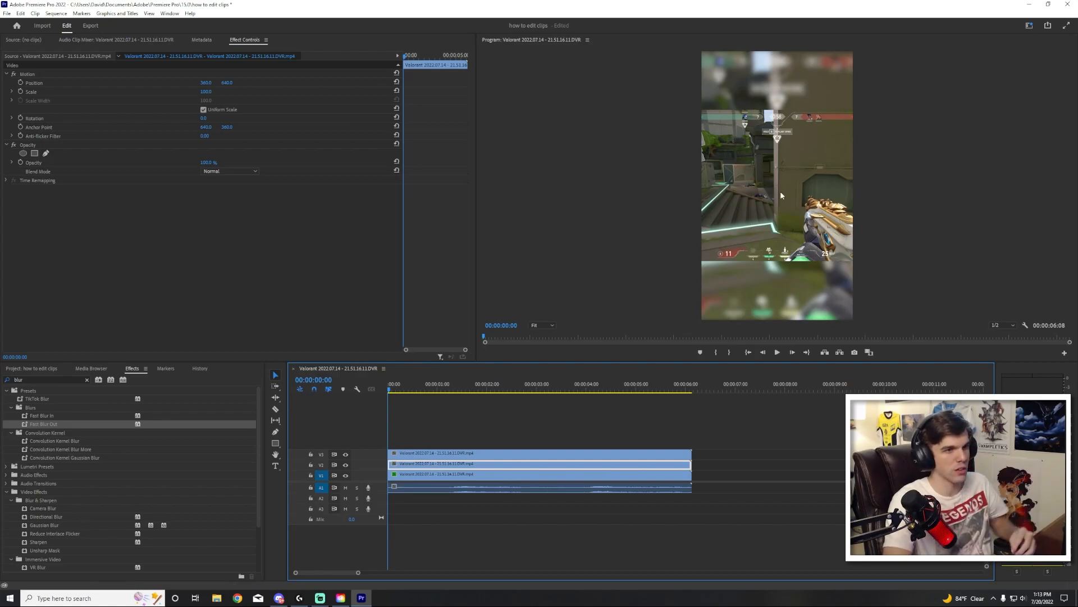
pyautogui.moveTo(206, 92)
pyautogui.mouseDown()
pyautogui.moveTo(232, 91)
pyautogui.moveTo(215, 93)
pyautogui.mouseUp()
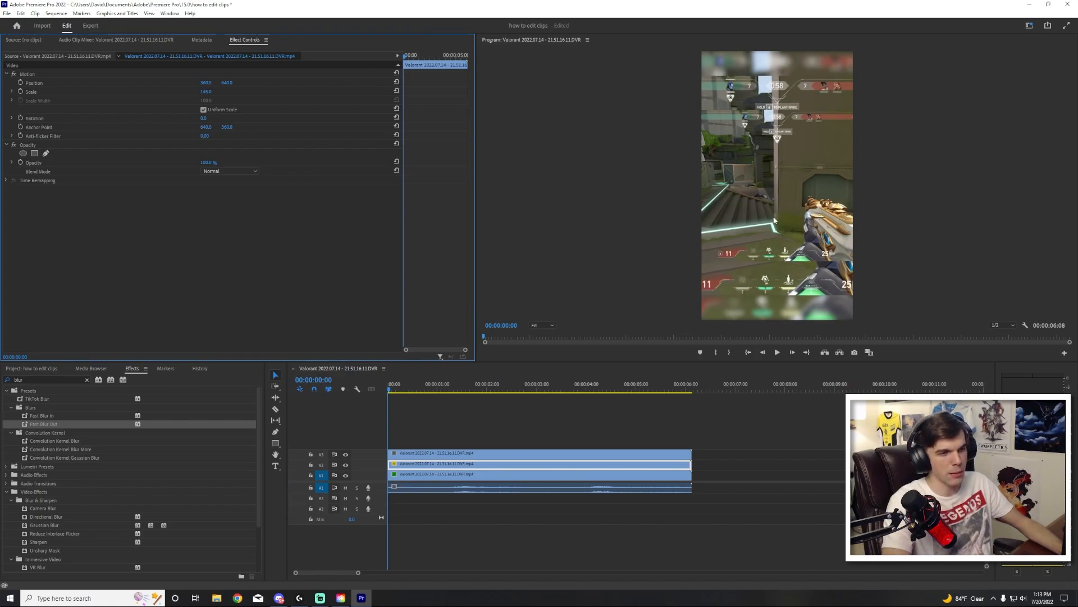
# Disable the V3 clip and briefly play the sequence to check the enlarged V2 layer.
pyautogui.rightClick(440, 453)
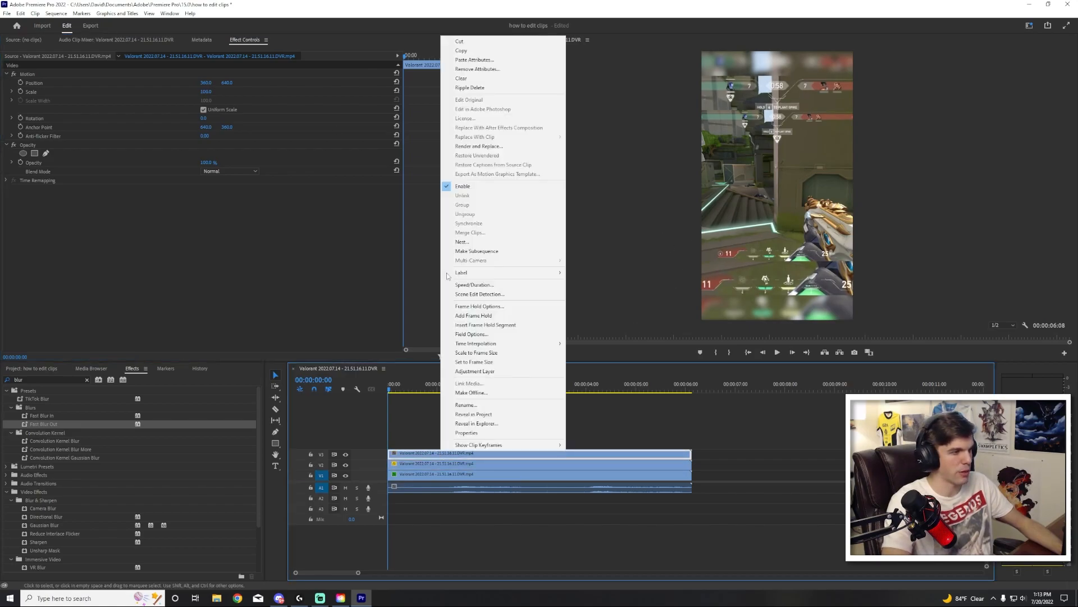
pyautogui.click(462, 186)
pyautogui.click(452, 463)
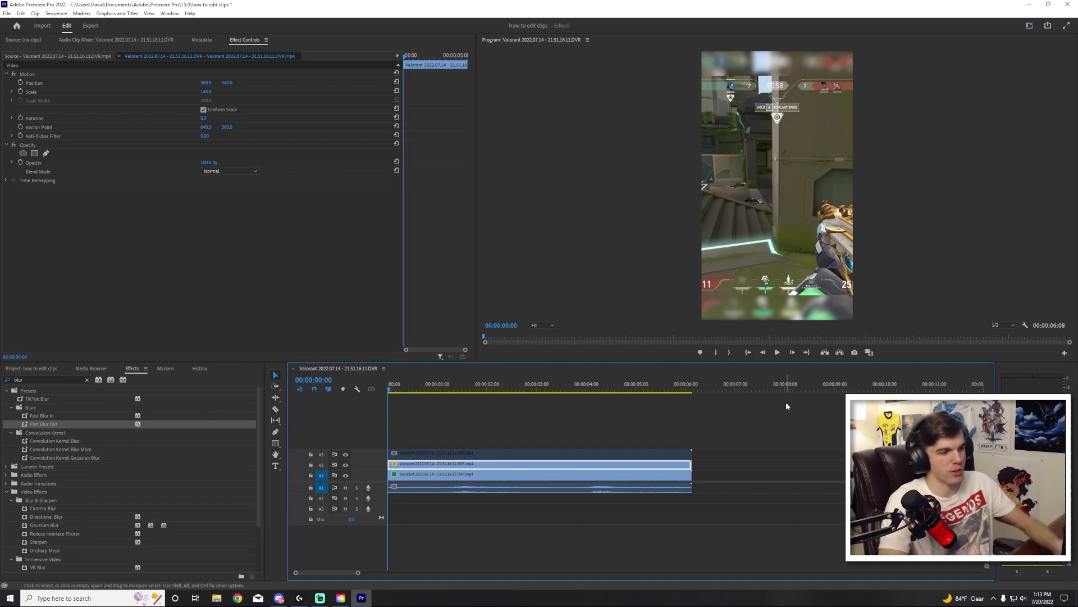
pyautogui.click(494, 419)
pyautogui.press('space')
pyautogui.press('space')
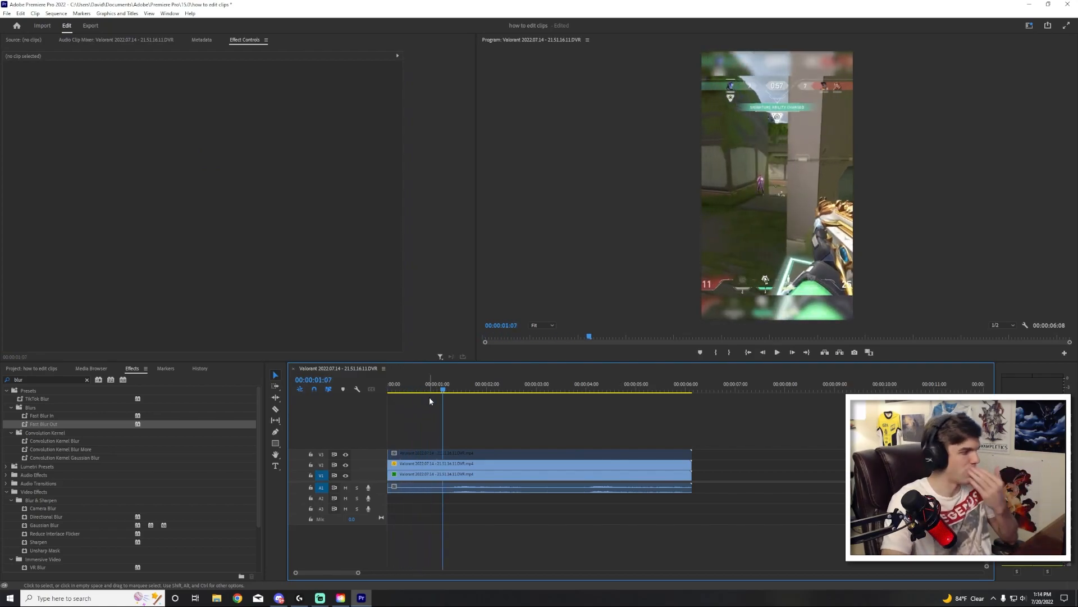
# Fine-tune the V2 clip's scale to 147 and play the sequence to check the framing.
pyautogui.click(430, 463)
pyautogui.moveTo(210, 92); pyautogui.dragTo(571, 334)
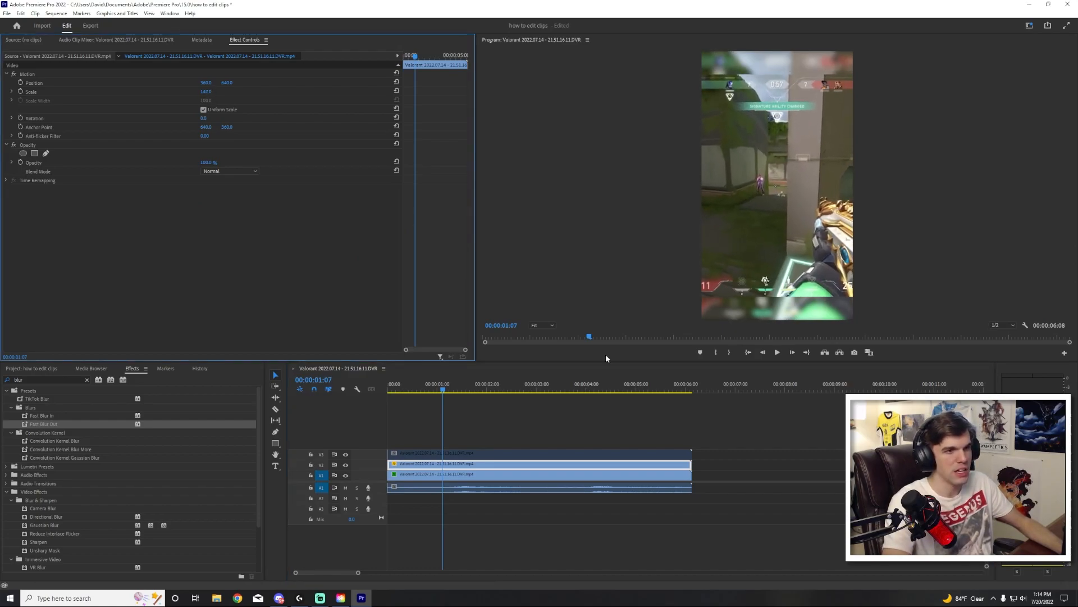
pyautogui.press('space')
pyautogui.press('space')
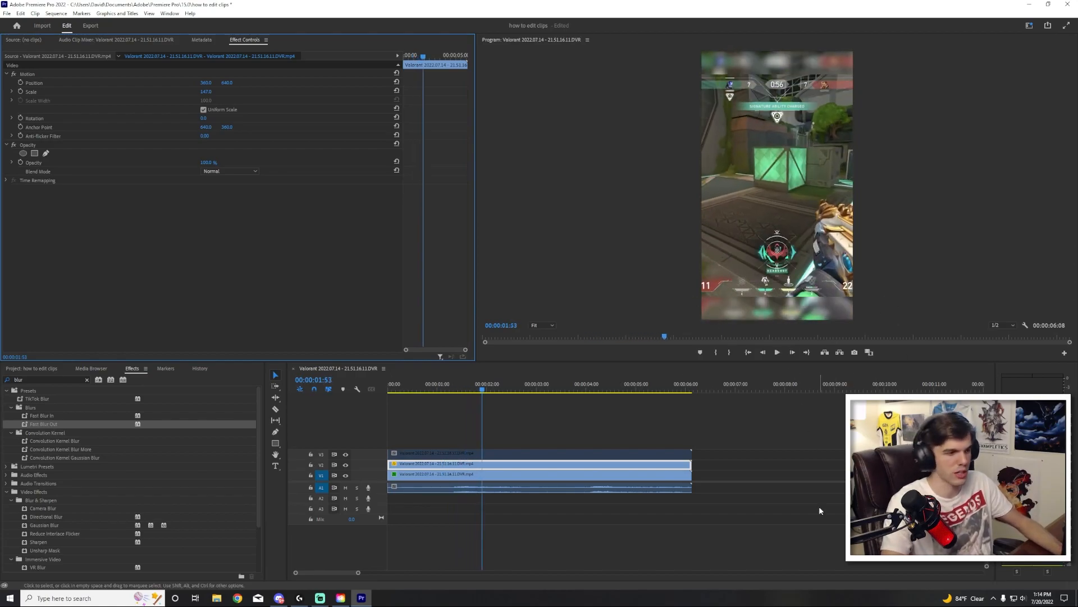
pyautogui.click(753, 499)
pyautogui.press('space')
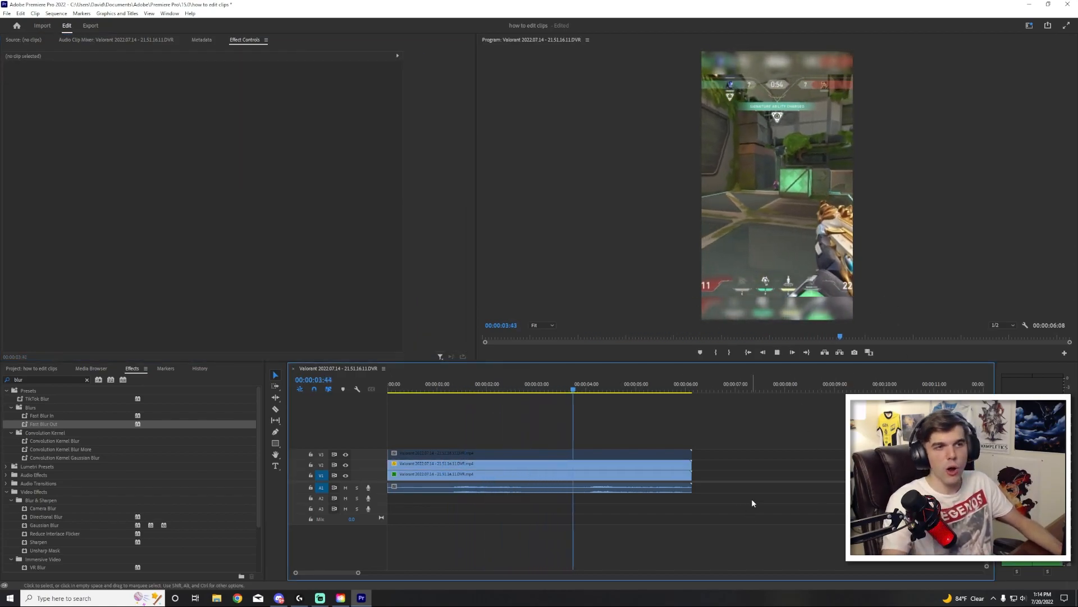
pyautogui.press('space')
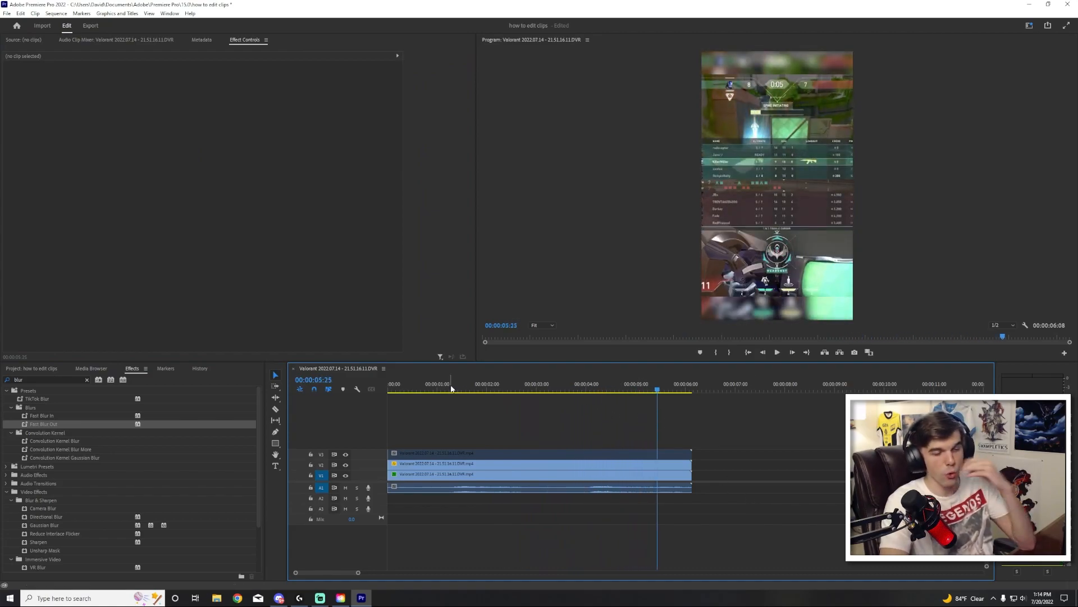
# Return the playhead to the sequence start and re-enable the V3 clip.
pyautogui.moveTo(451, 388); pyautogui.dragTo(386, 393)
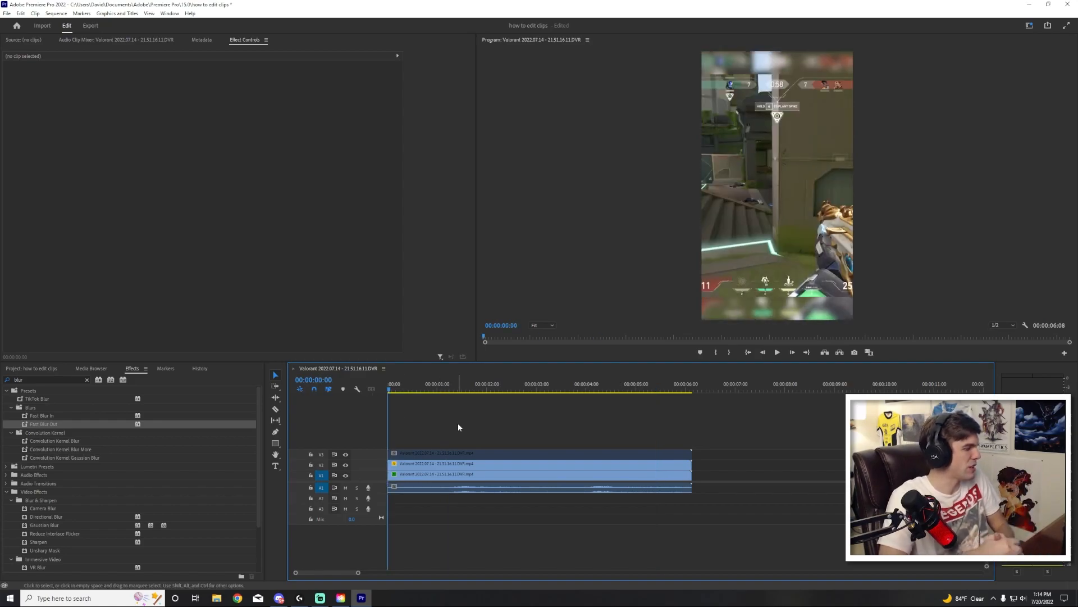
pyautogui.rightClick(470, 451)
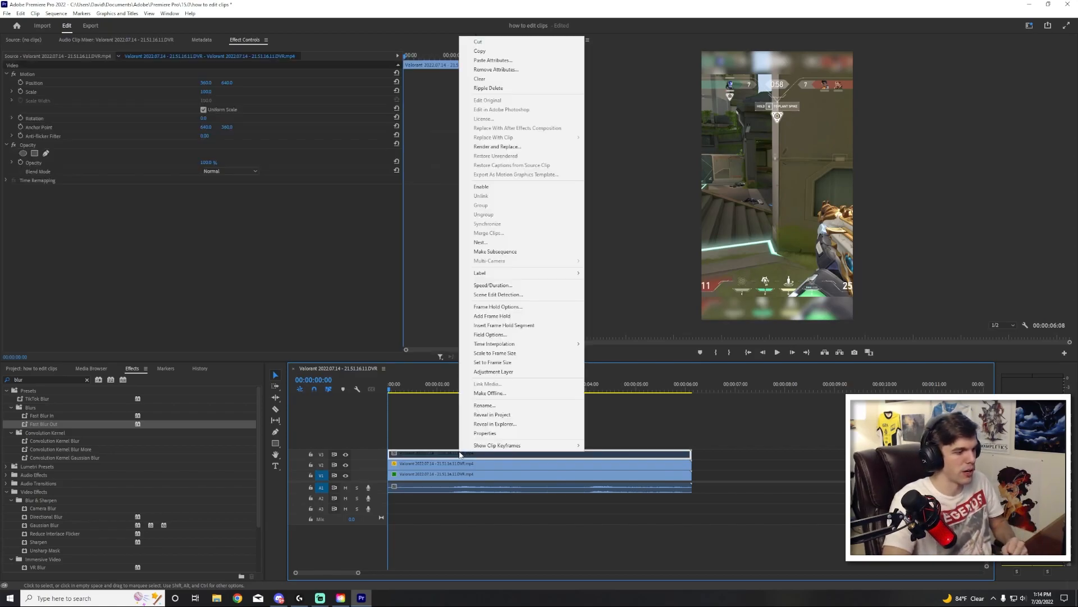
pyautogui.click(493, 188)
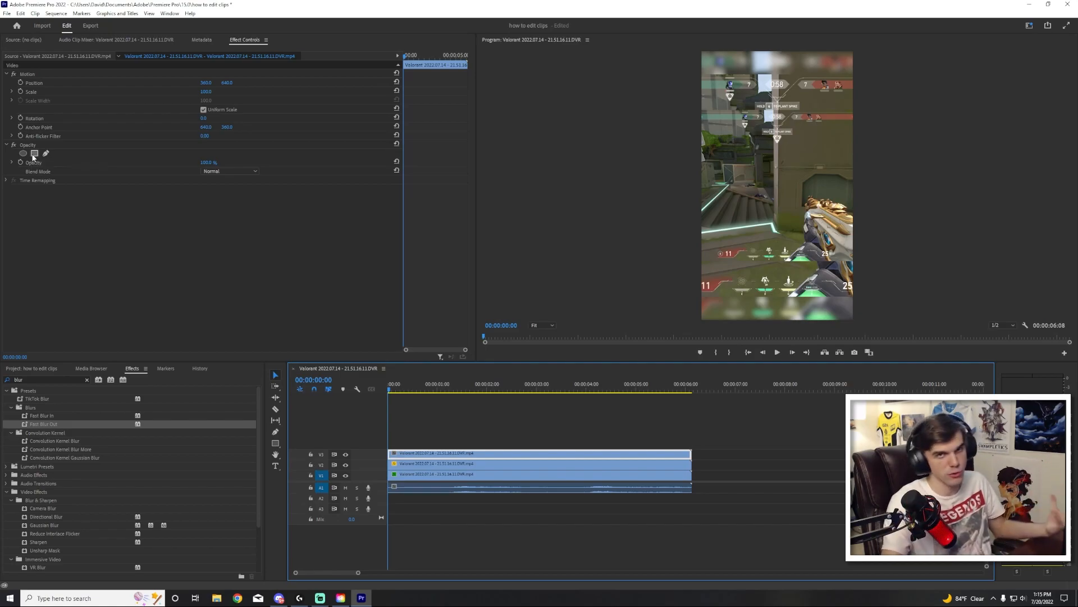
pyautogui.click(34, 153)
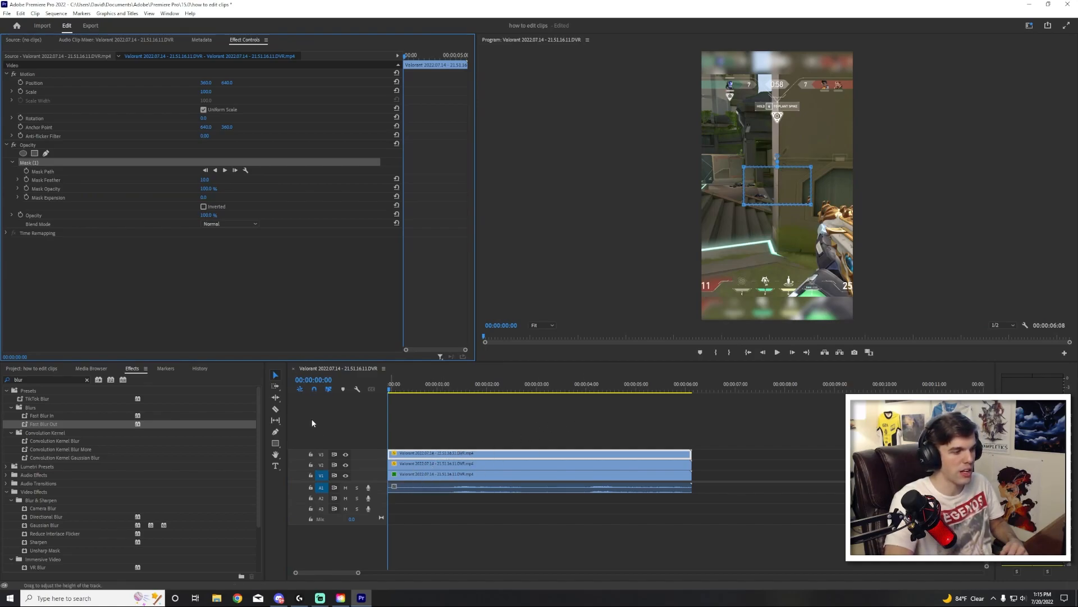
pyautogui.click(486, 423)
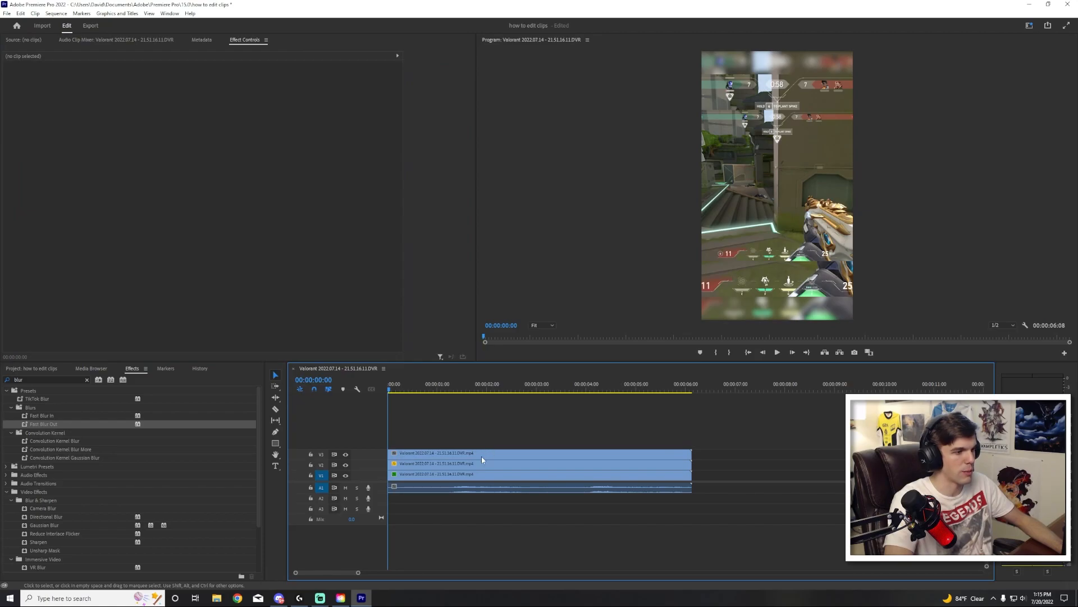
pyautogui.click(449, 474)
pyautogui.click(78, 162)
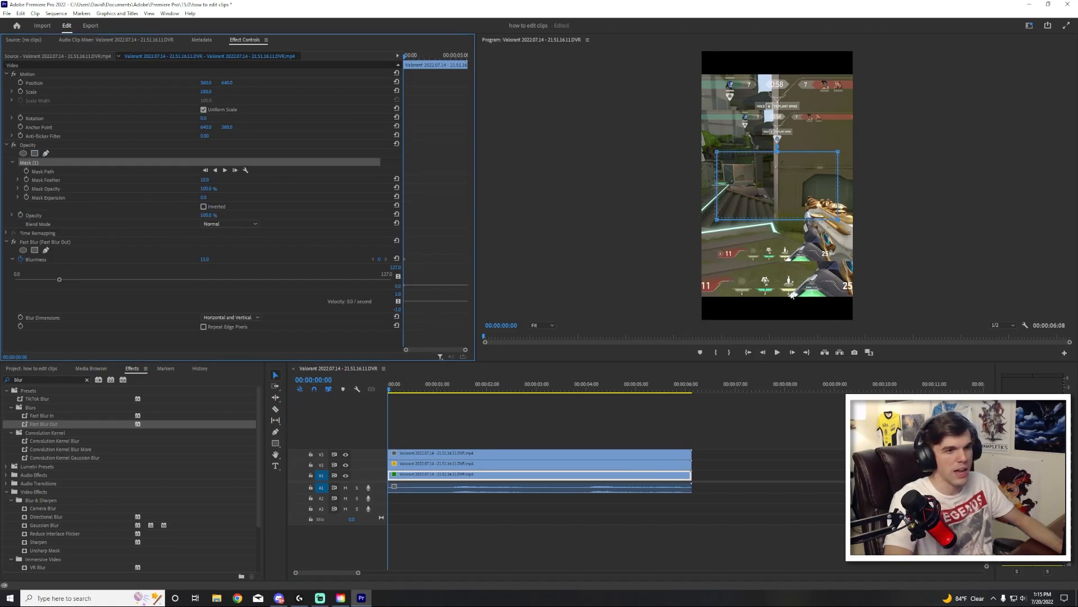
pyautogui.moveTo(782, 181)
pyautogui.mouseDown()
pyautogui.moveTo(781, 270)
pyautogui.moveTo(765, 263)
pyautogui.moveTo(782, 280)
pyautogui.moveTo(756, 268)
pyautogui.moveTo(789, 281)
pyautogui.moveTo(780, 281)
pyautogui.moveTo(781, 185)
pyautogui.mouseUp()
pyautogui.click(224, 297)
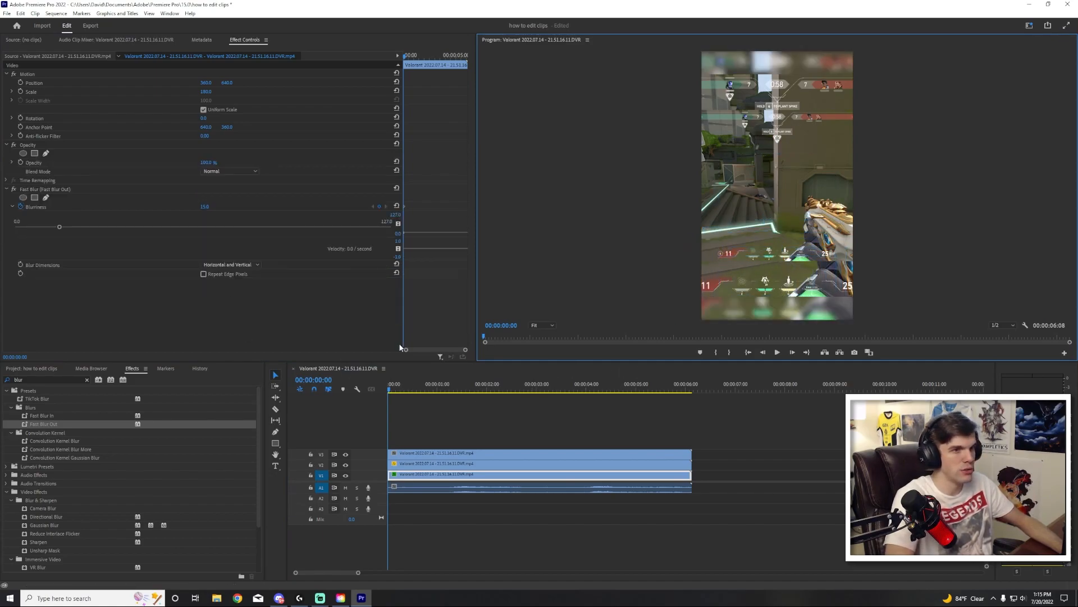
pyautogui.click(438, 452)
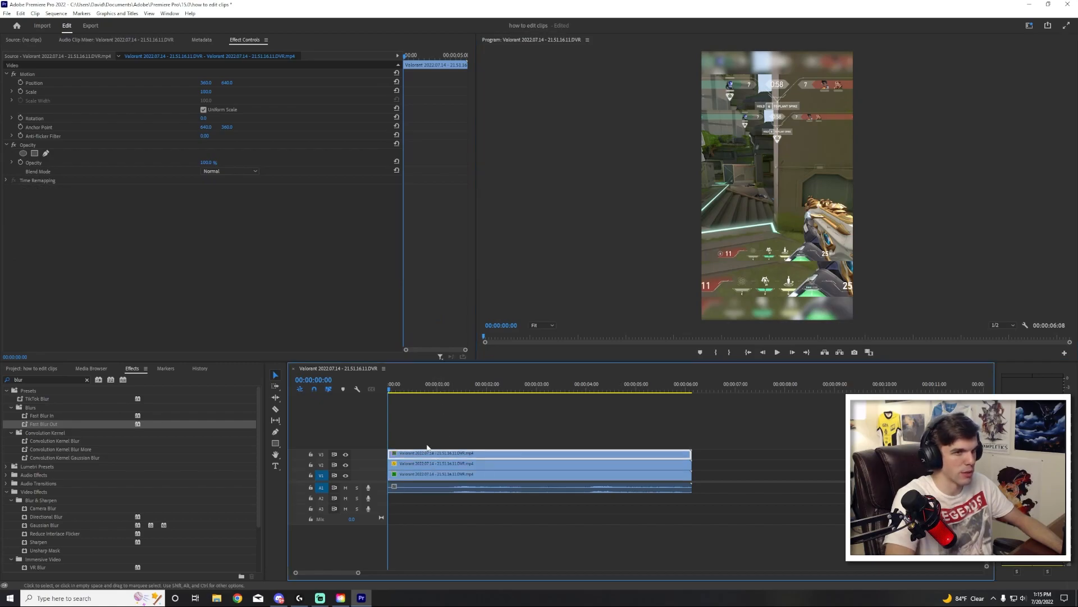
pyautogui.click(34, 153)
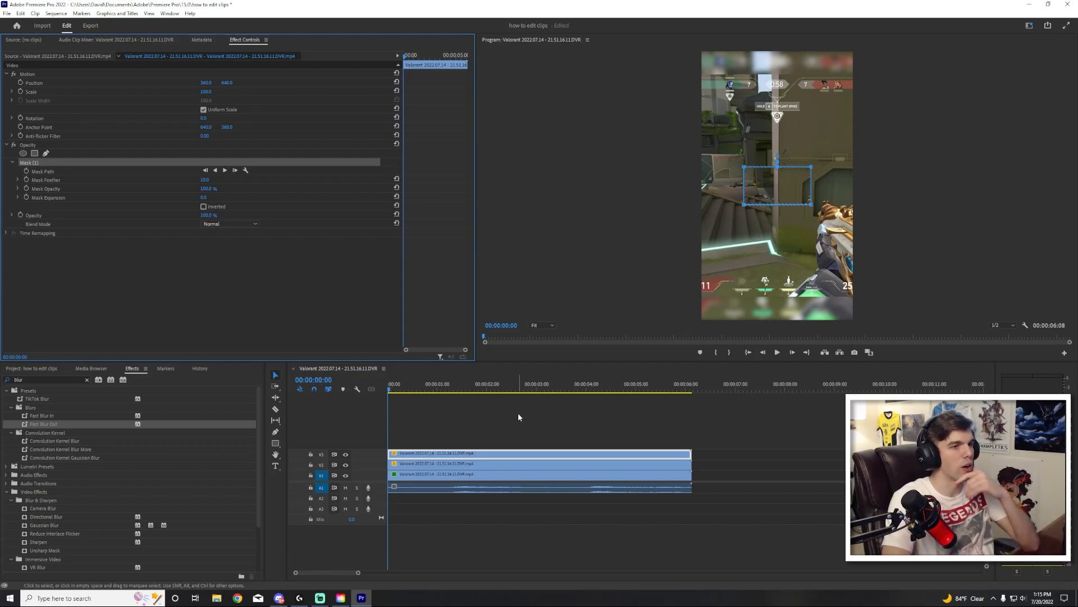
pyautogui.hotkey('ctrl', 'z')
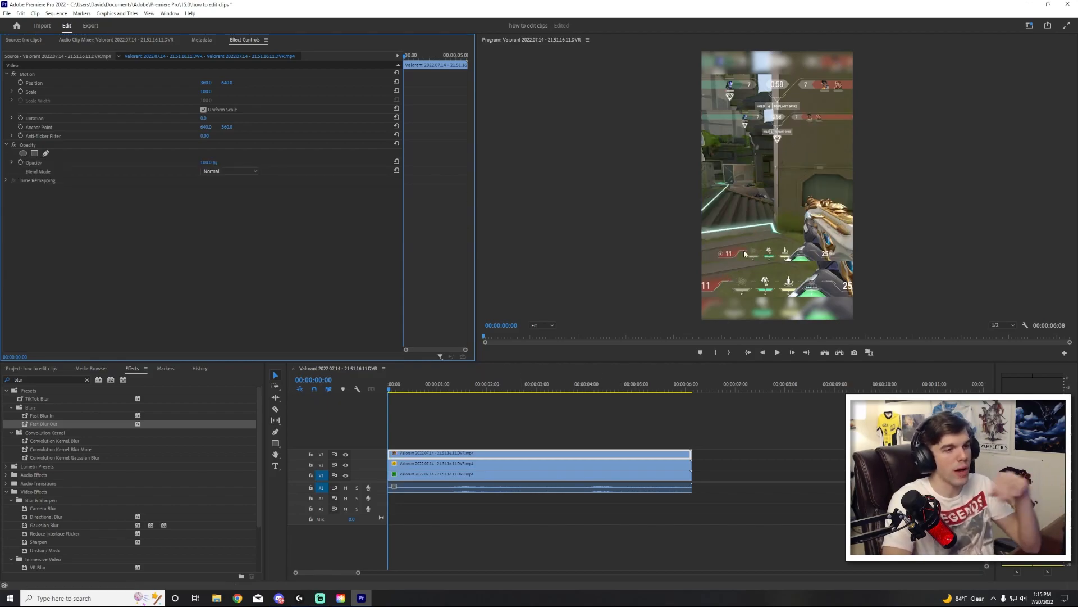
# Shift the V3 clip to the left and scale it to about 162 so its right side with the kill feed fills the frame.
pyautogui.click(754, 215)
pyautogui.click(788, 188)
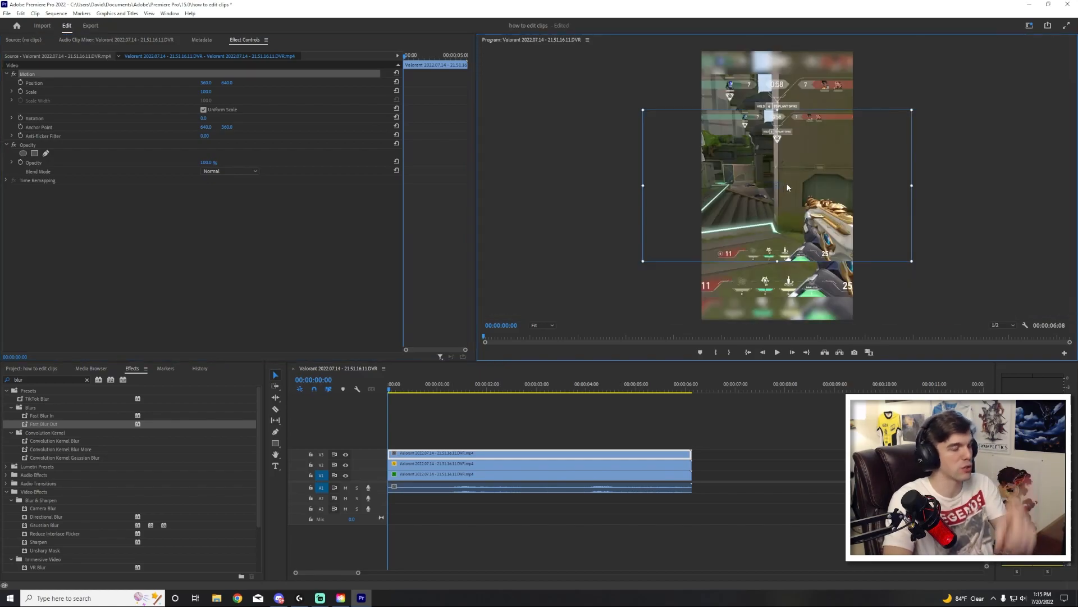
pyautogui.moveTo(785, 187); pyautogui.dragTo(732, 196)
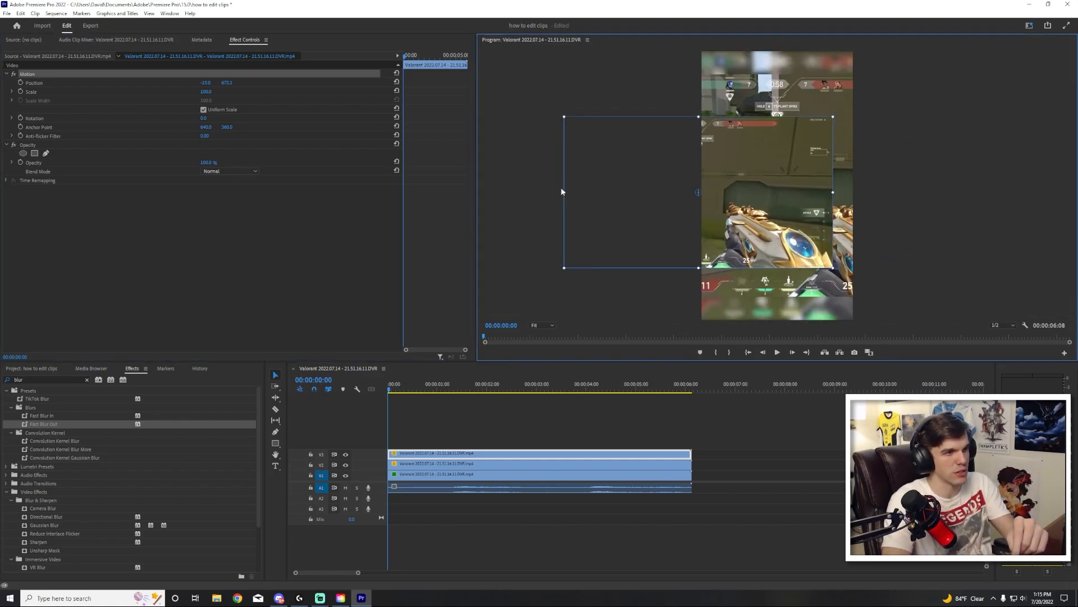
pyautogui.moveTo(563, 193); pyautogui.dragTo(481, 186)
pyautogui.moveTo(830, 159); pyautogui.dragTo(762, 152)
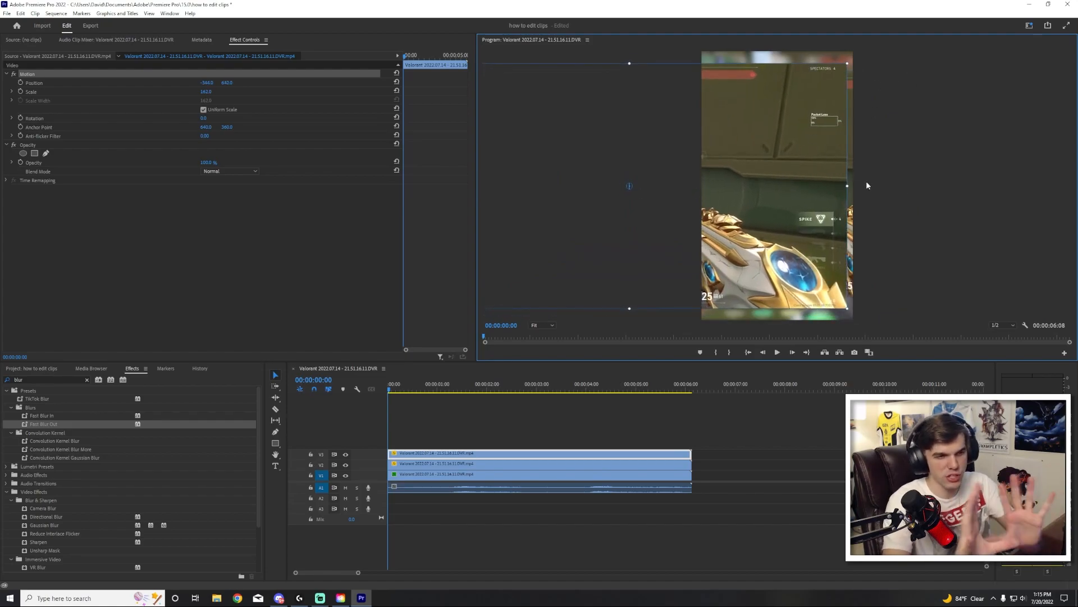
# Play to about 4:22, where the kill feed shows, and enlarge the V3 clip to a scale of about 195.
pyautogui.press('space')
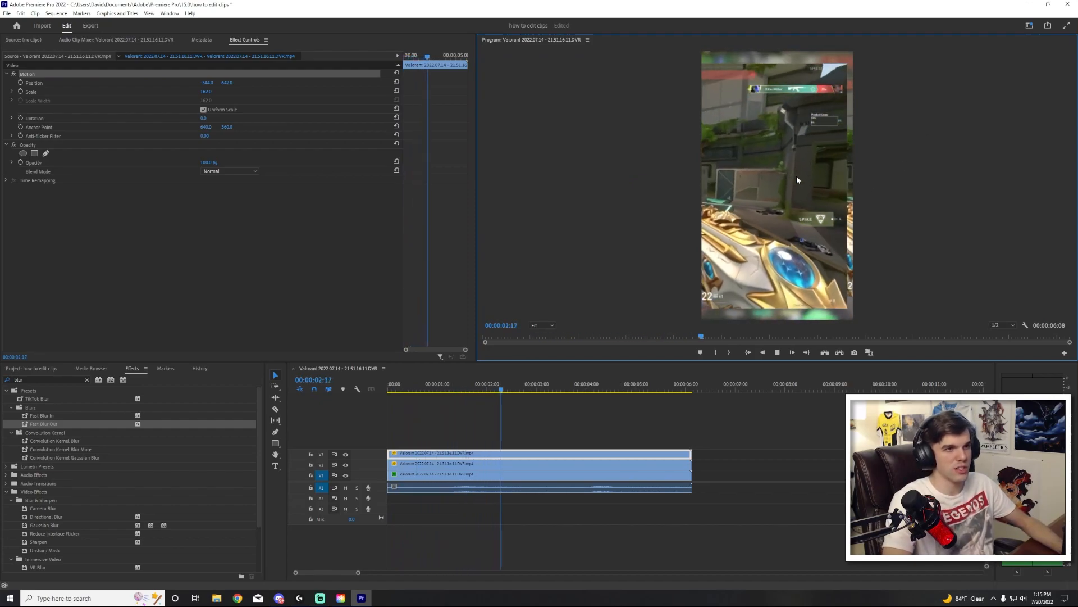
pyautogui.press('space')
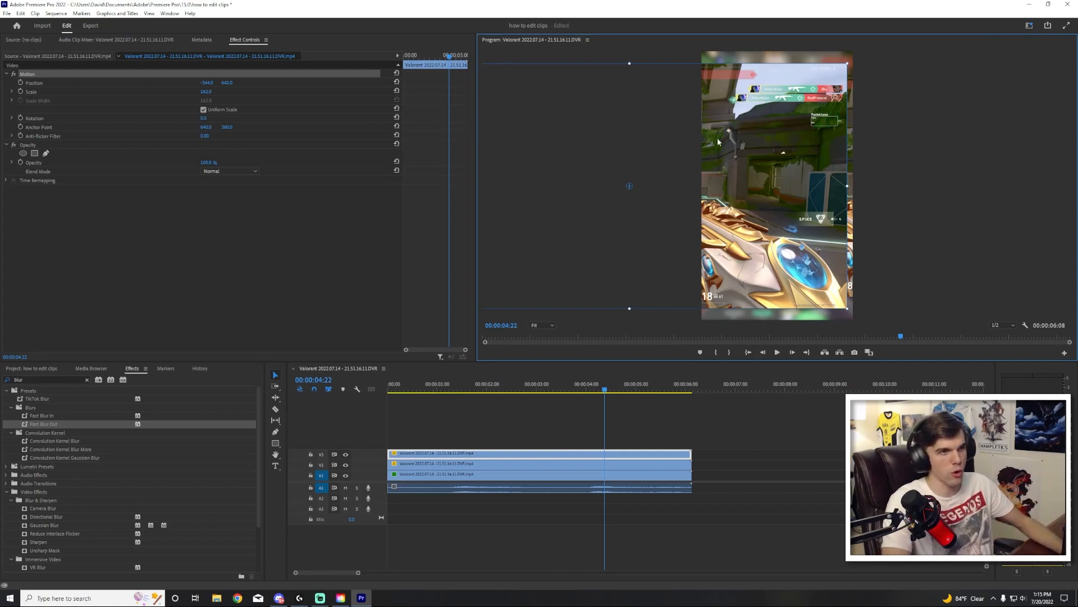
pyautogui.moveTo(846, 185); pyautogui.dragTo(769, 209)
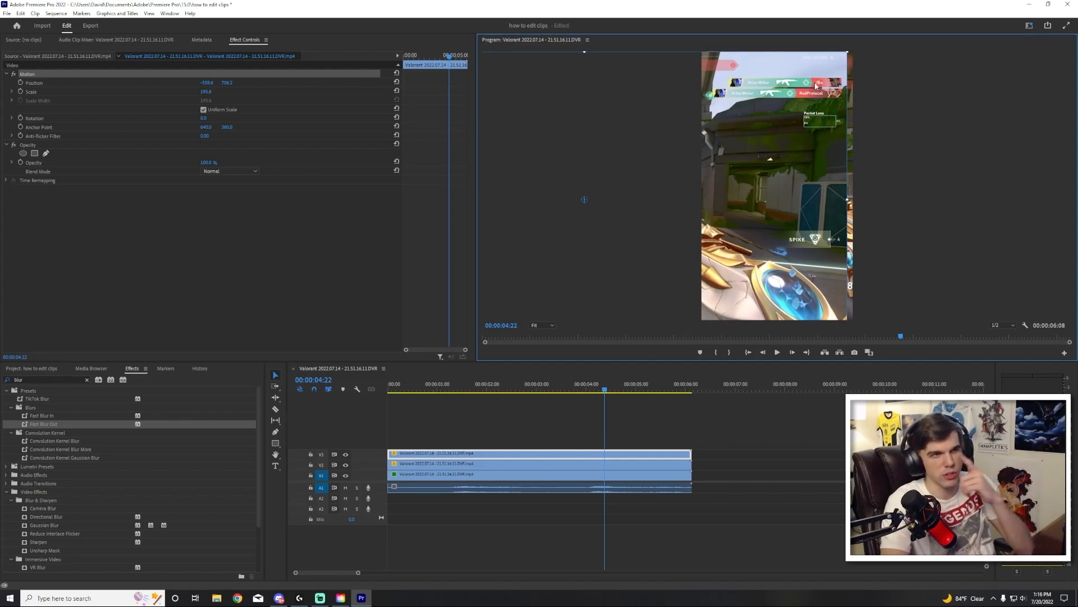
# Add a rectangular opacity mask to the V3 clip and move it over the kill feed in the upper part of the frame.
pyautogui.click(34, 153)
pyautogui.moveTo(558, 185)
pyautogui.mouseDown()
pyautogui.moveTo(626, 181)
pyautogui.moveTo(567, 187)
pyautogui.mouseUp()
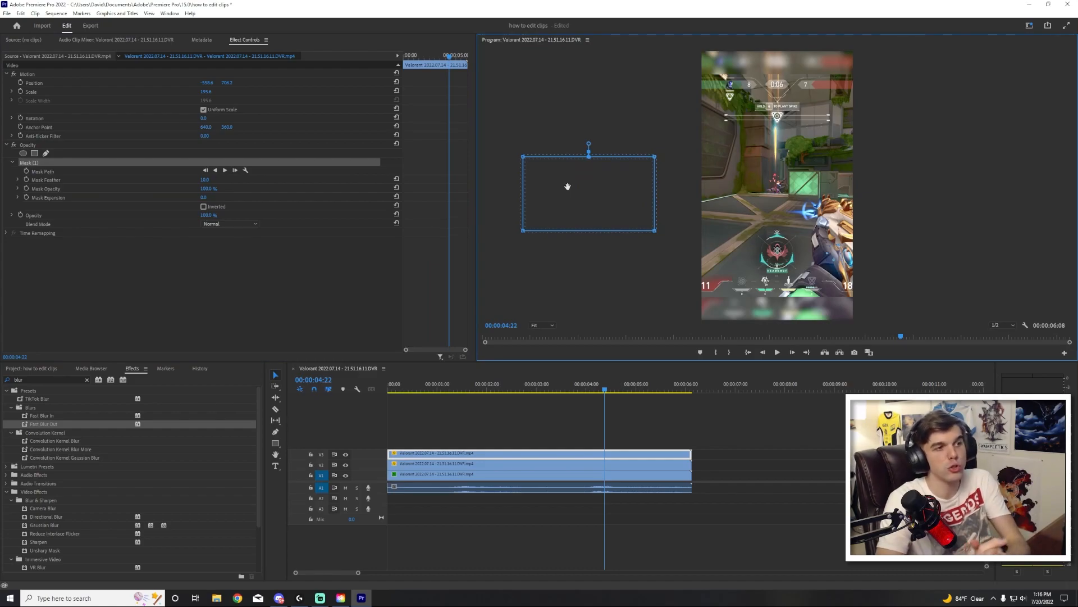
pyautogui.moveTo(609, 180); pyautogui.dragTo(771, 109)
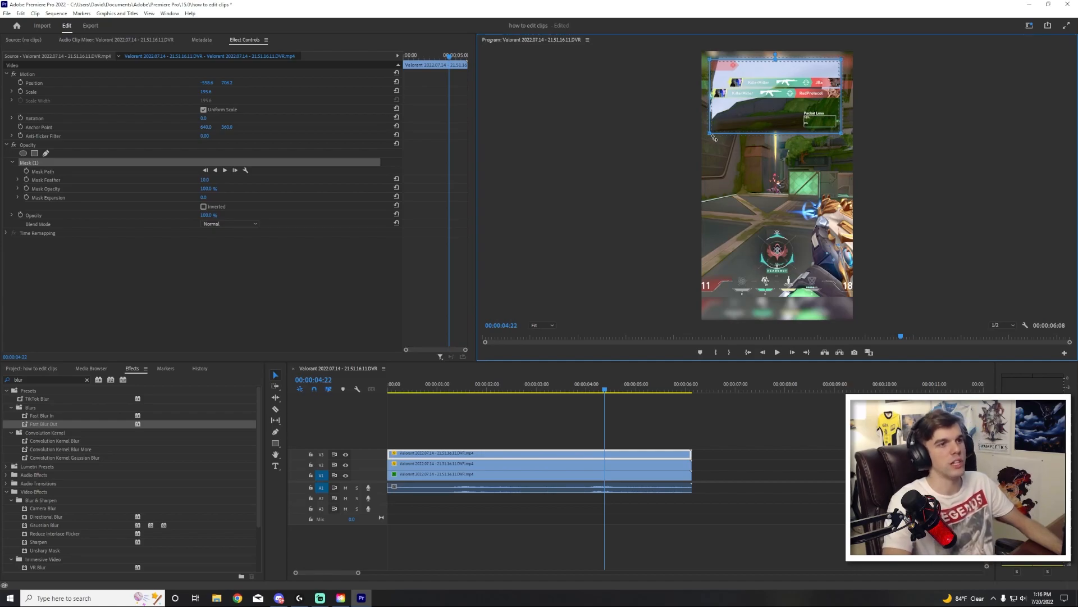
# Reshape the V3 clip's opacity mask by its corners so it fits tightly around the two kill feed rows.
pyautogui.moveTo(710, 135); pyautogui.dragTo(696, 132)
pyautogui.moveTo(709, 62); pyautogui.dragTo(697, 62)
pyautogui.moveTo(840, 135); pyautogui.dragTo(843, 99)
pyautogui.moveTo(697, 127); pyautogui.dragTo(699, 97)
pyautogui.moveTo(842, 100); pyautogui.dragTo(844, 103)
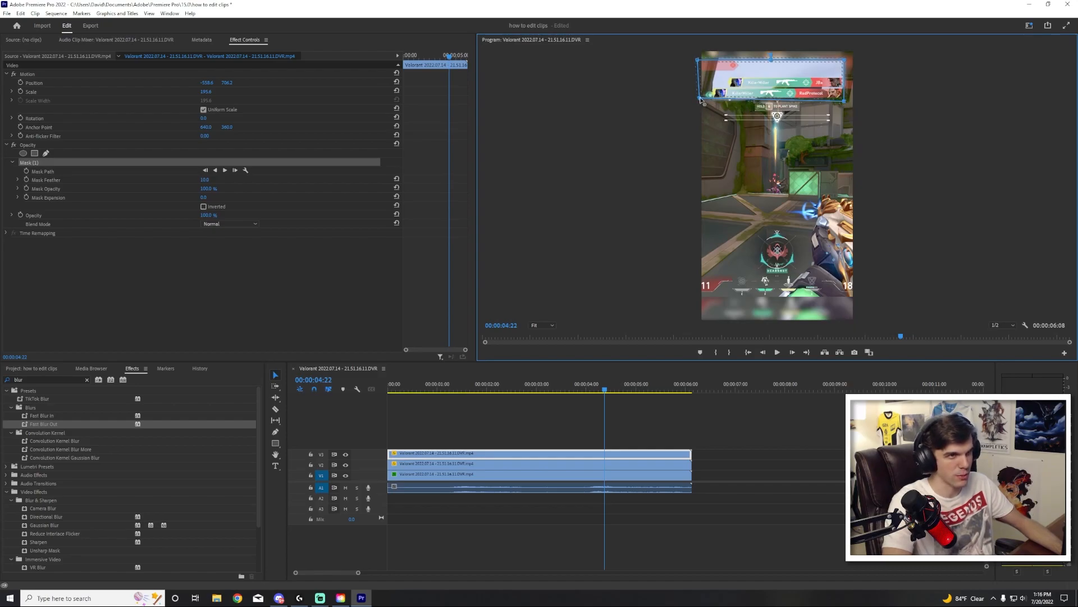
pyautogui.moveTo(700, 99); pyautogui.dragTo(701, 102)
pyautogui.moveTo(698, 60); pyautogui.dragTo(707, 76)
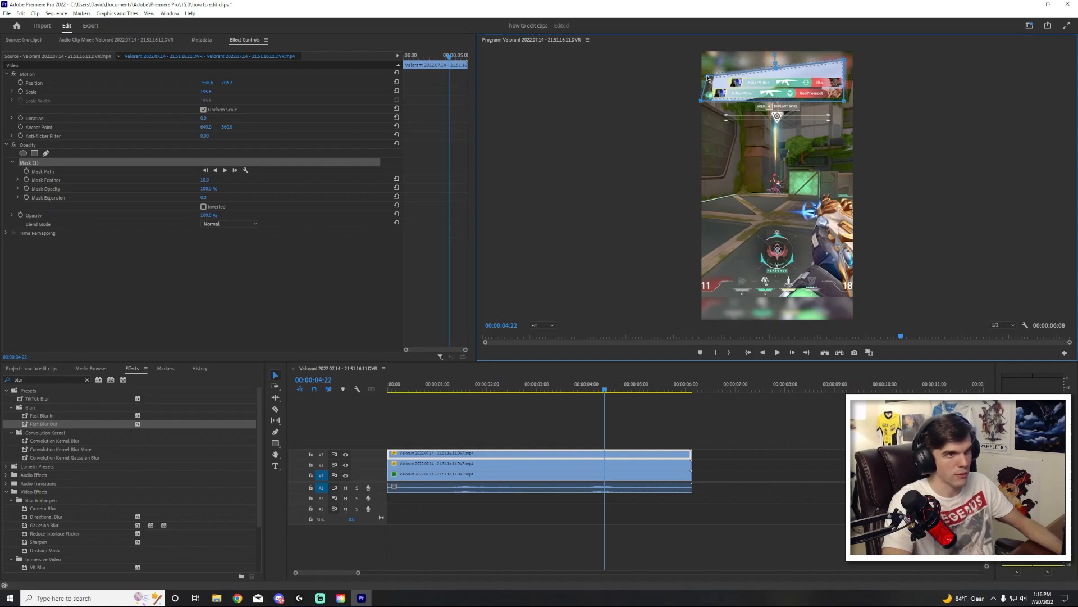
pyautogui.moveTo(844, 60); pyautogui.dragTo(844, 75)
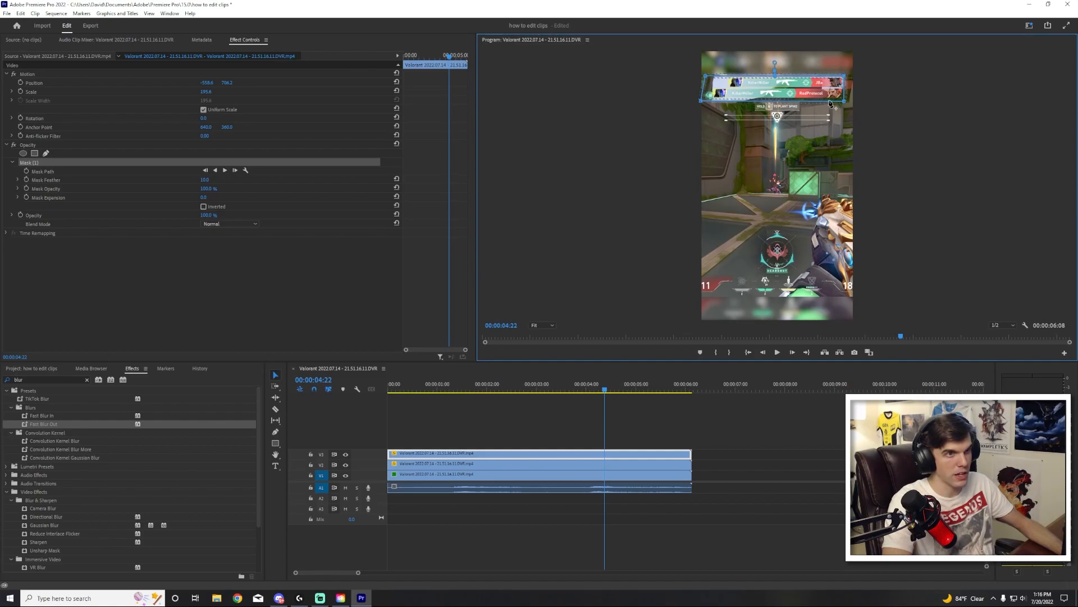
pyautogui.moveTo(776, 91); pyautogui.dragTo(776, 90)
# Set the mask feather of the V3 clip to 0 for a hard-edged kill feed overlay.
pyautogui.click(823, 405)
pyautogui.click(774, 97)
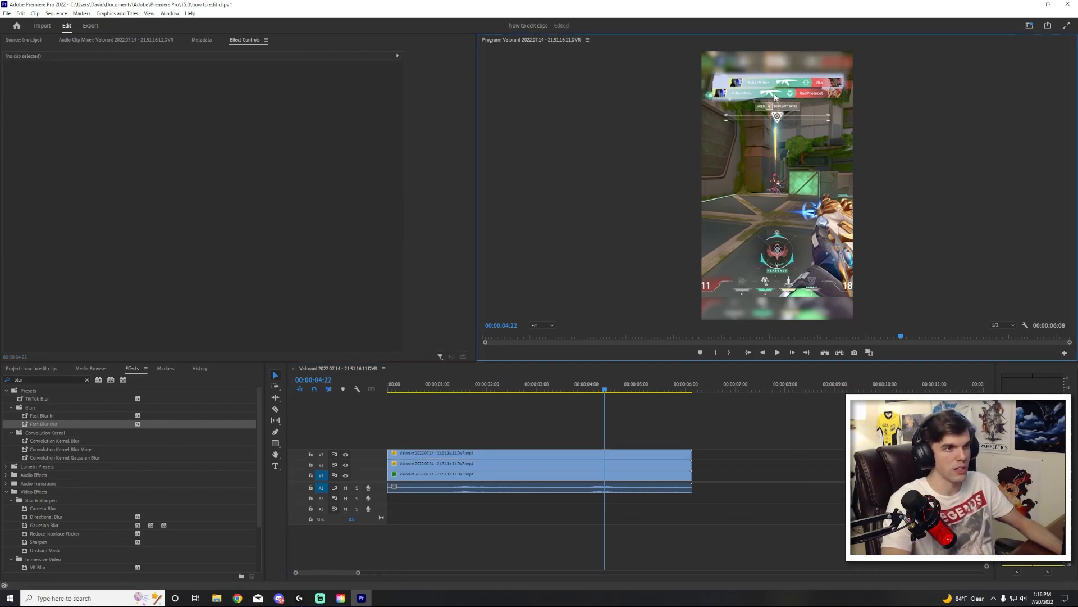
pyautogui.click(561, 453)
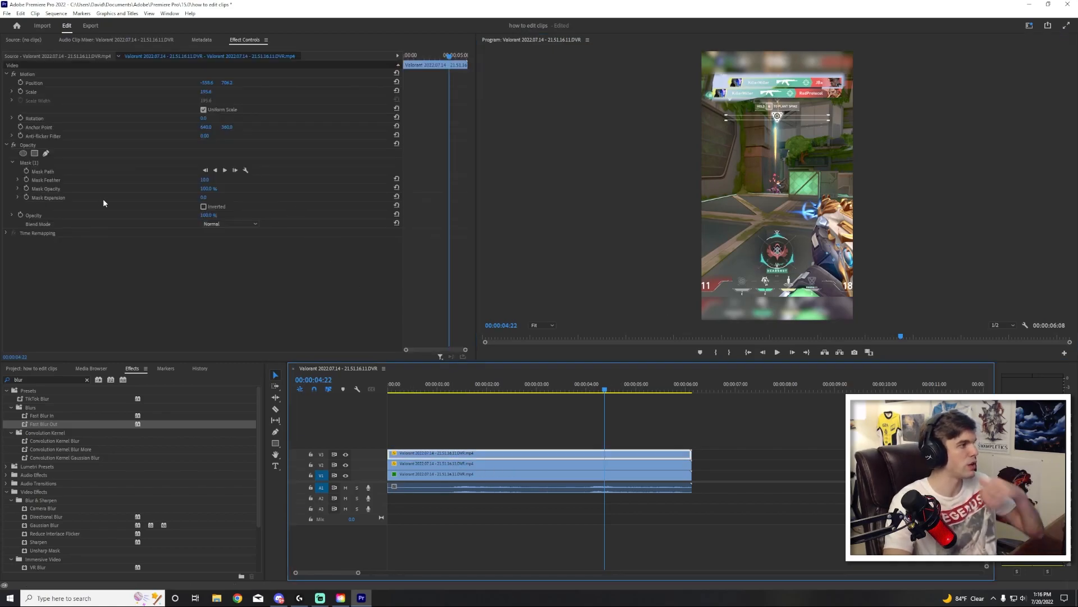
pyautogui.moveTo(205, 180)
pyautogui.mouseDown()
pyautogui.moveTo(188, 180)
pyautogui.moveTo(224, 180)
pyautogui.moveTo(197, 180)
pyautogui.mouseUp()
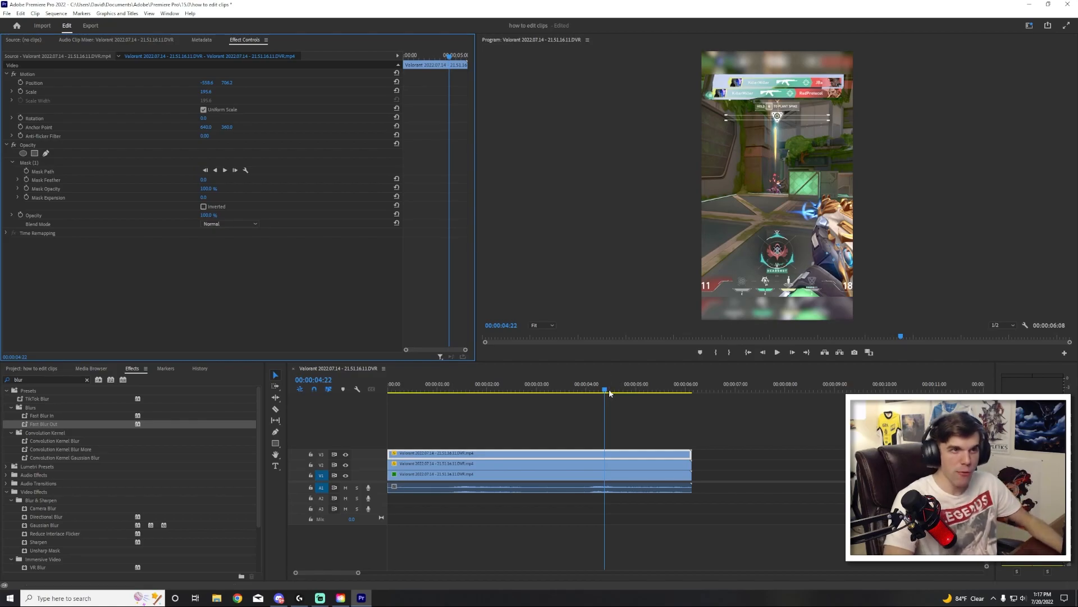
# Play from the sequence start and place the playhead at 1:27, just before the first kill appears in the feed.
pyautogui.moveTo(609, 389); pyautogui.dragTo(392, 373)
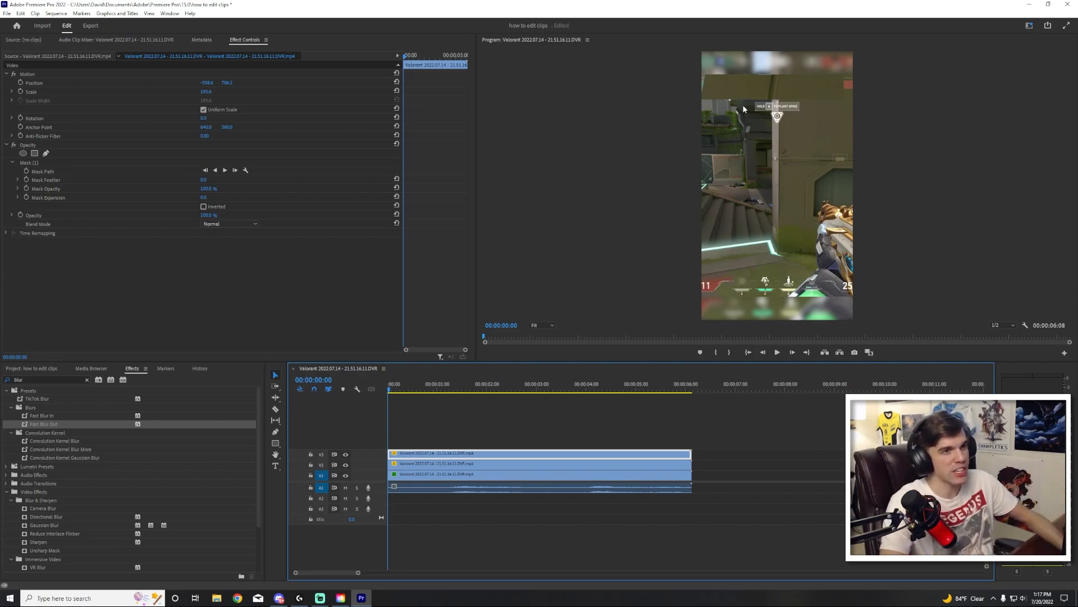
pyautogui.press('space')
pyautogui.press('space')
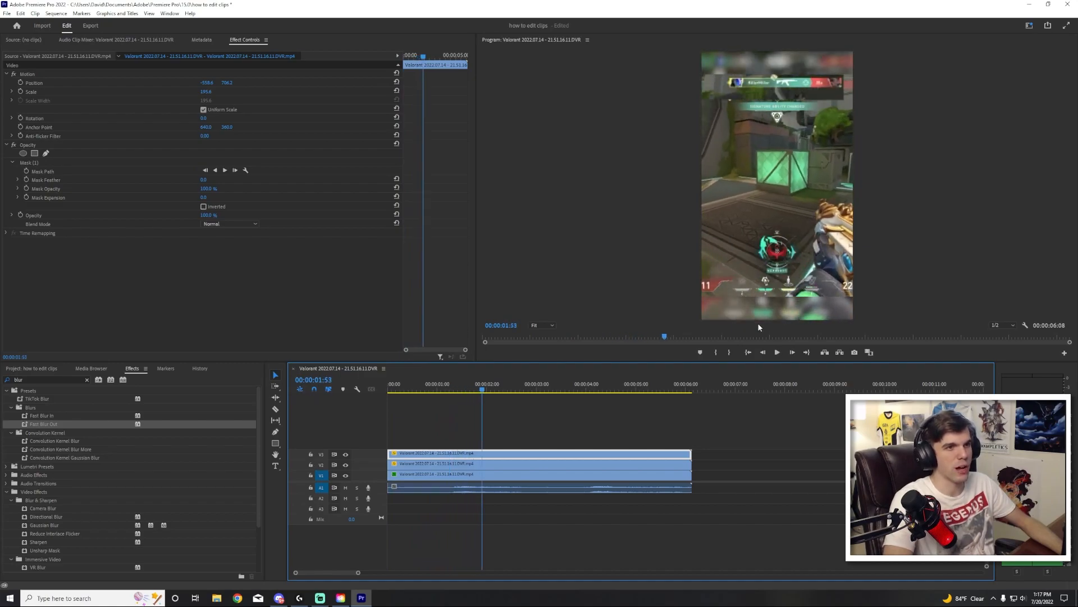
pyautogui.moveTo(483, 393); pyautogui.dragTo(459, 394)
pyautogui.press('Right')
pyautogui.press('Right')
pyautogui.press('Left')
# Split the V3 clip at the playhead with the Razor tool and delete the part before the cut.
pyautogui.press('c')
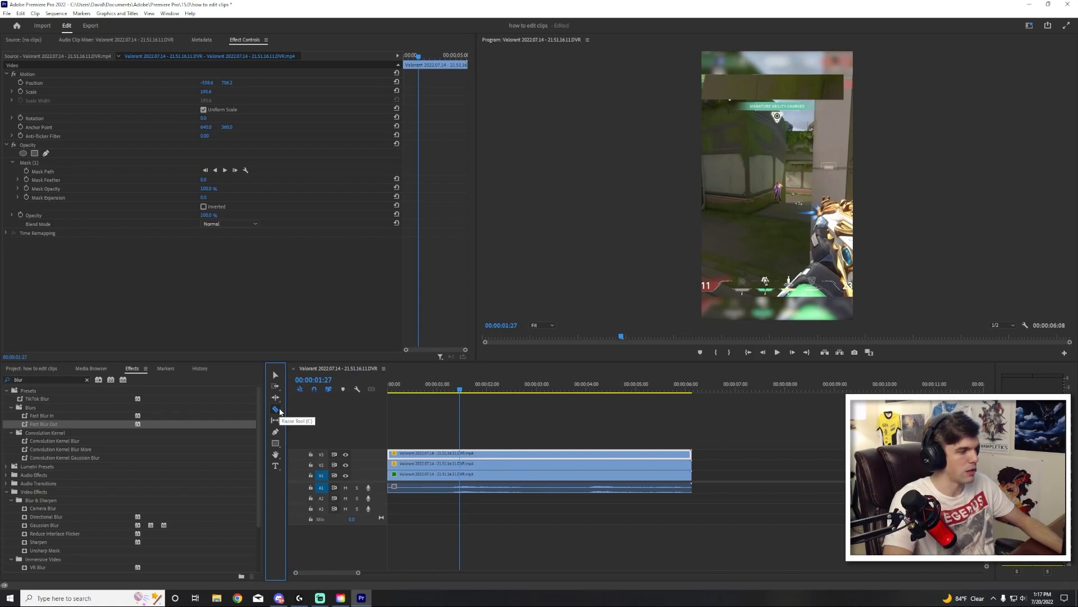
pyautogui.click(460, 453)
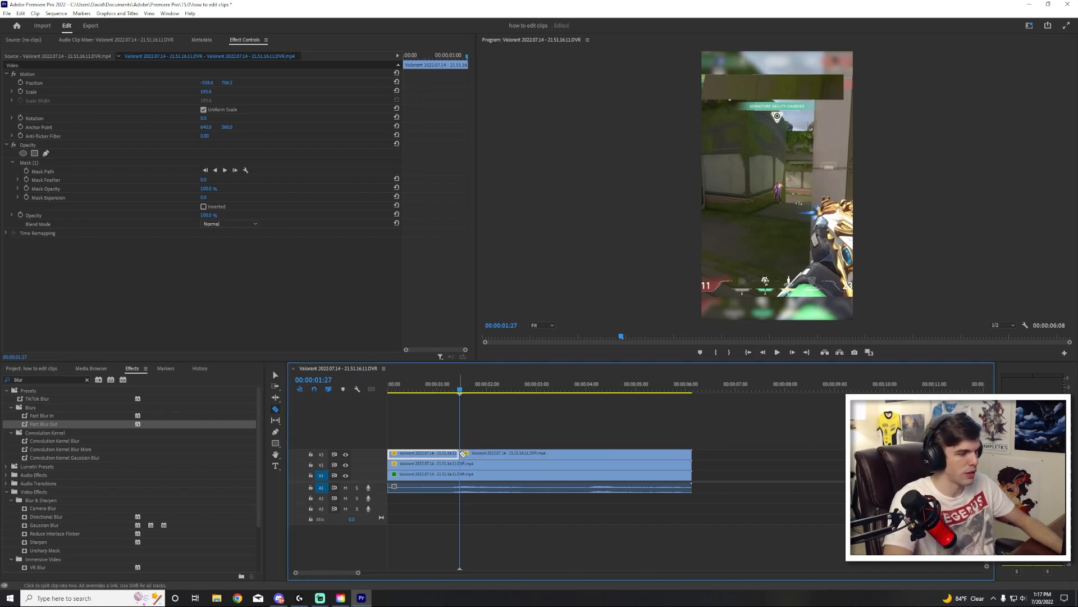
pyautogui.click(275, 375)
pyautogui.click(414, 454)
pyautogui.press('Delete')
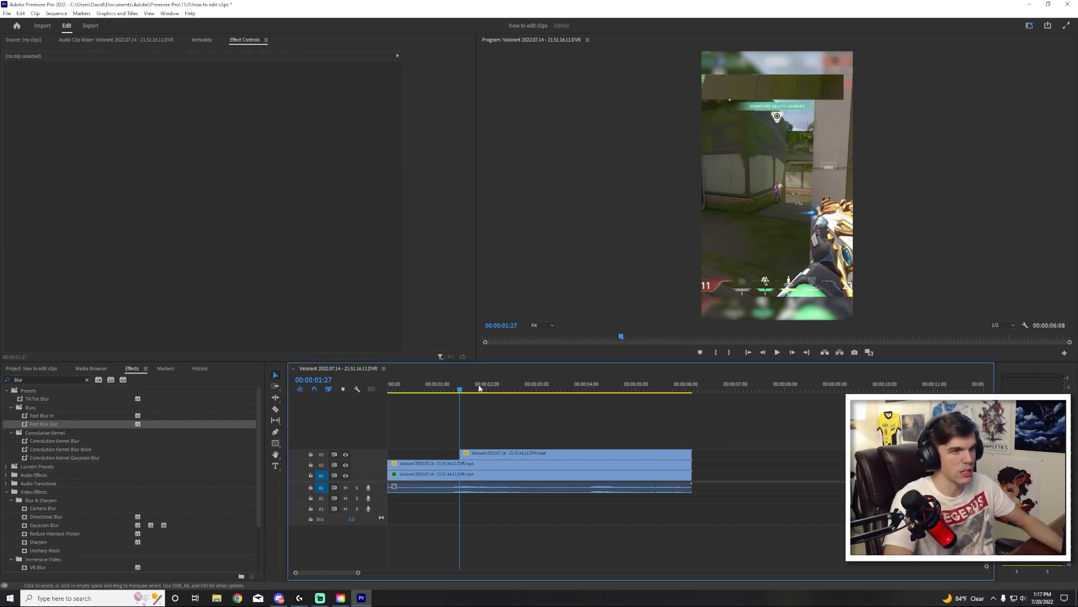
# Play back the sequence from the start to check when the kill feed overlay appears.
pyautogui.press('space')
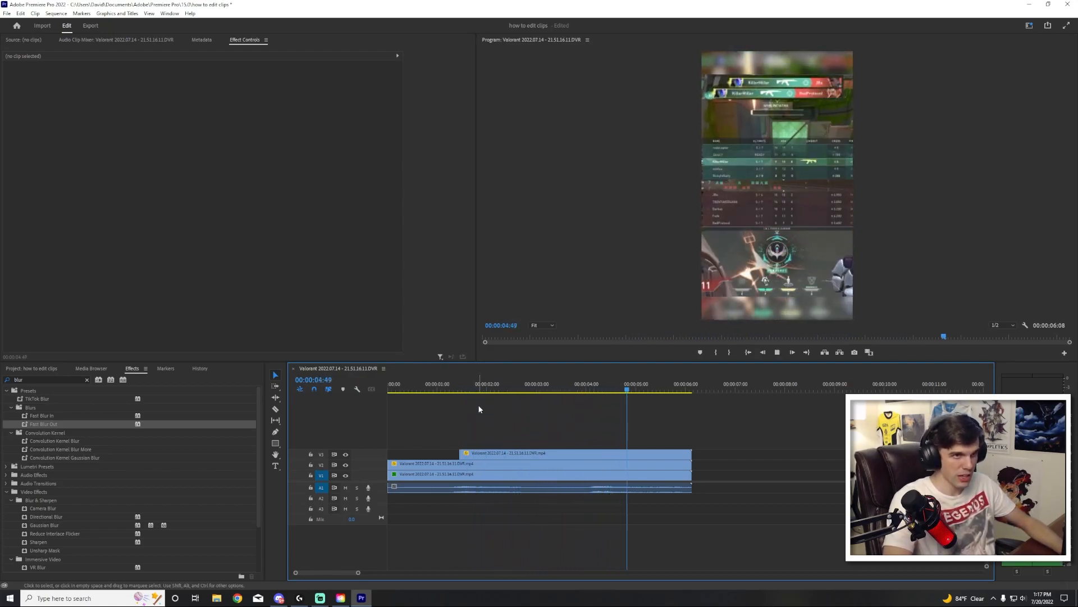
pyautogui.press('space')
pyautogui.press('Home')
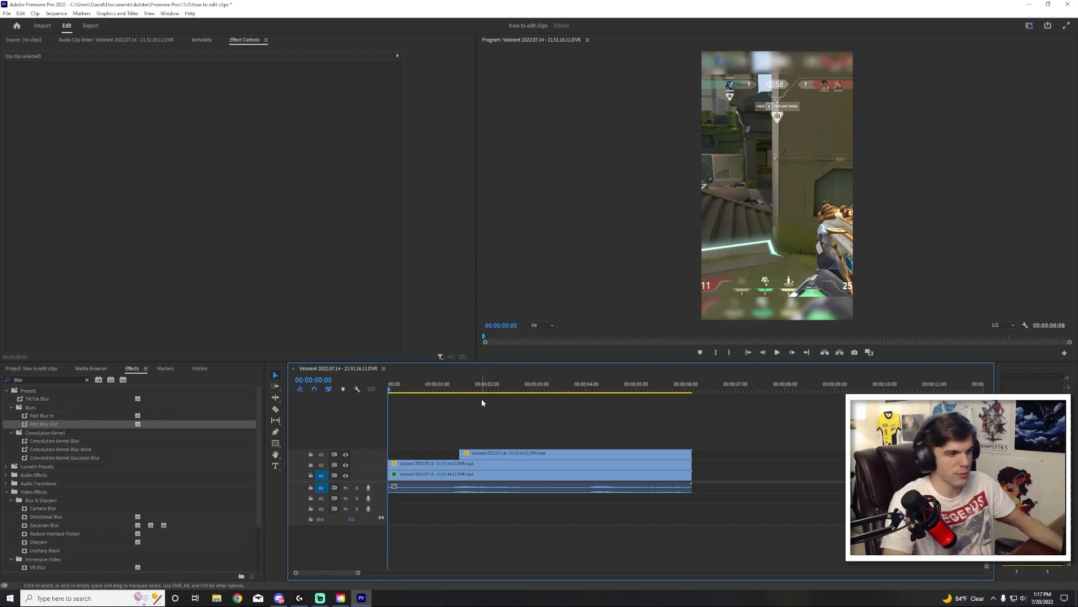
pyautogui.press('space')
pyautogui.press('space')
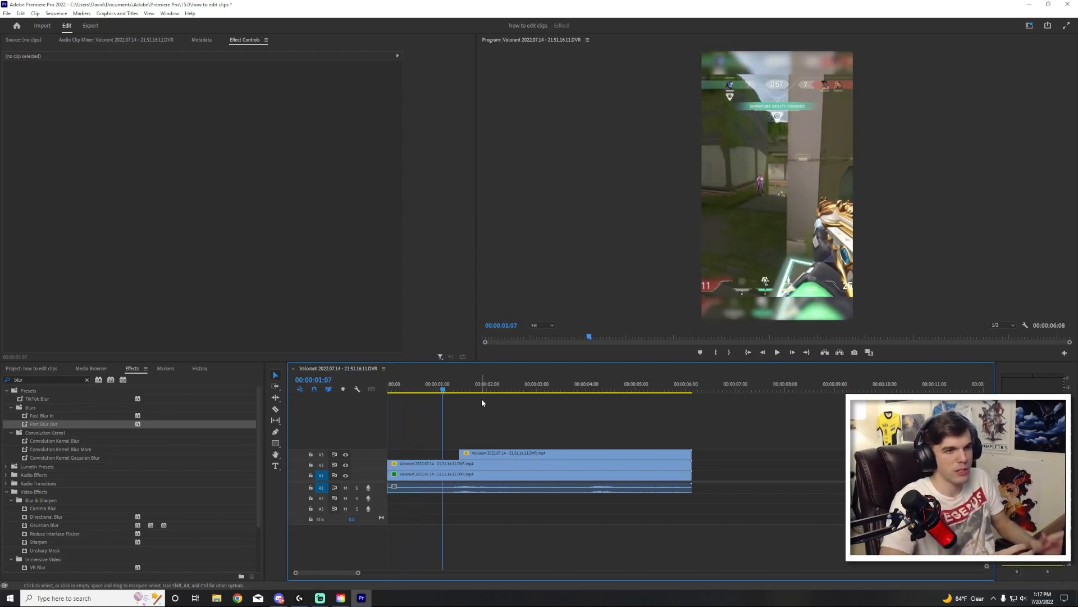
pyautogui.click(384, 388)
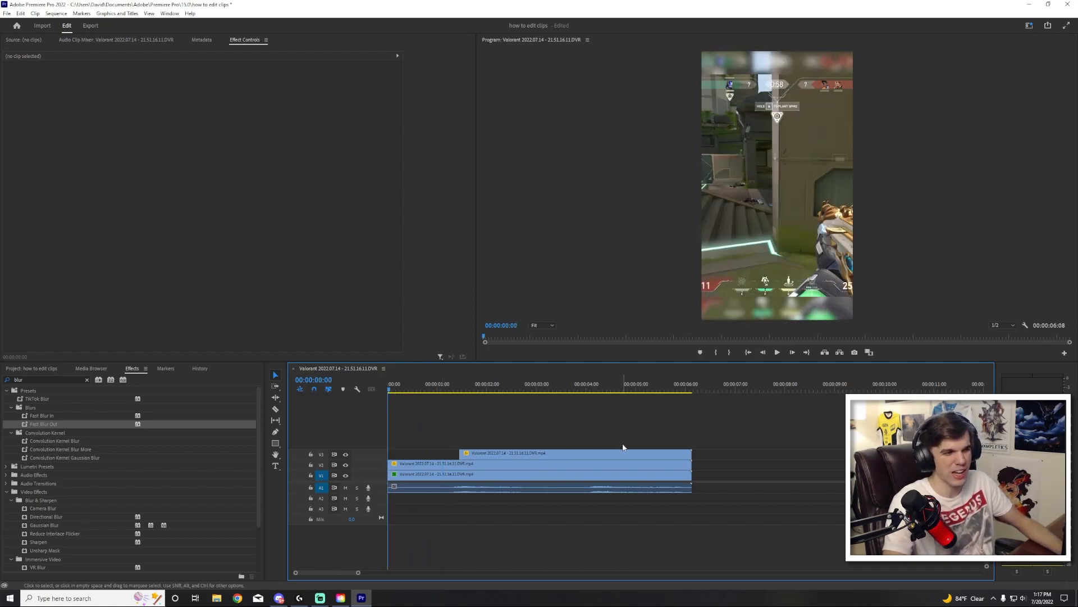
pyautogui.press('space')
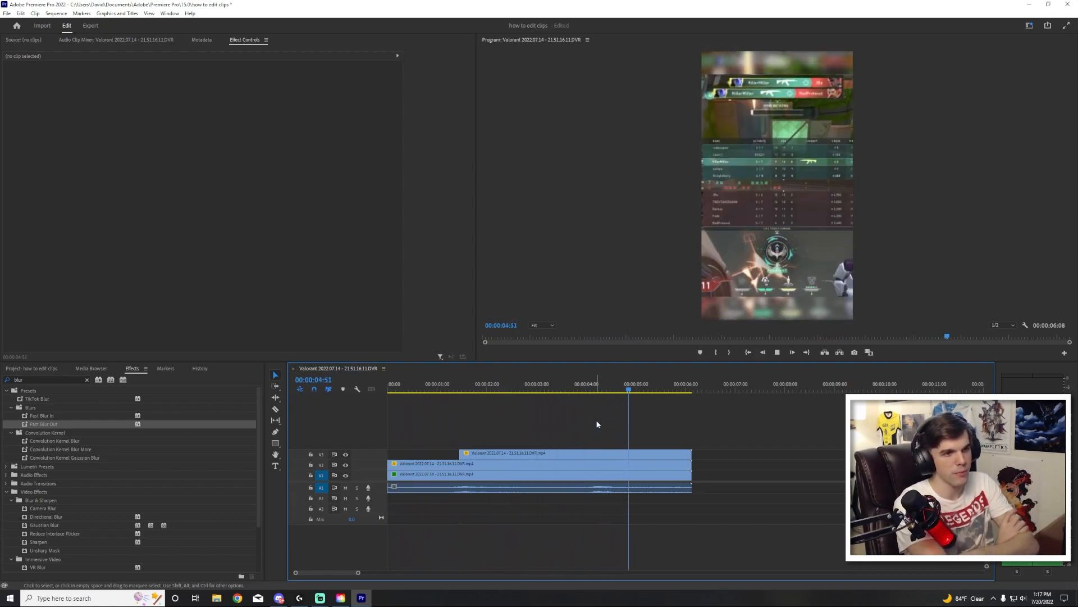
pyautogui.press('space')
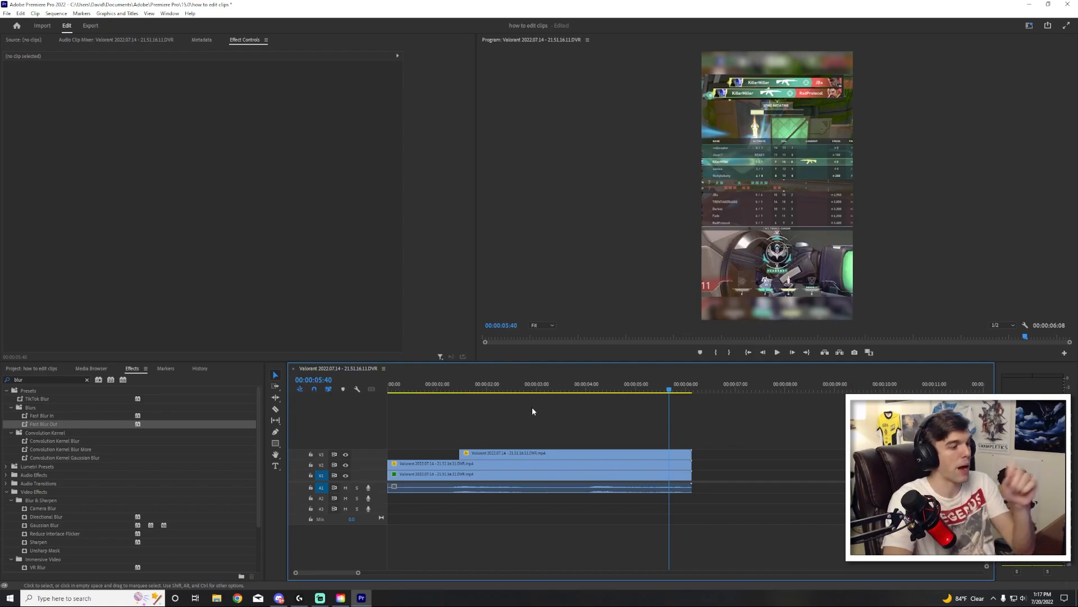
# Save the V1 clip's Fast Blur effect as a preset named clip blur, and clear the effects search to list all presets.
pyautogui.click(489, 474)
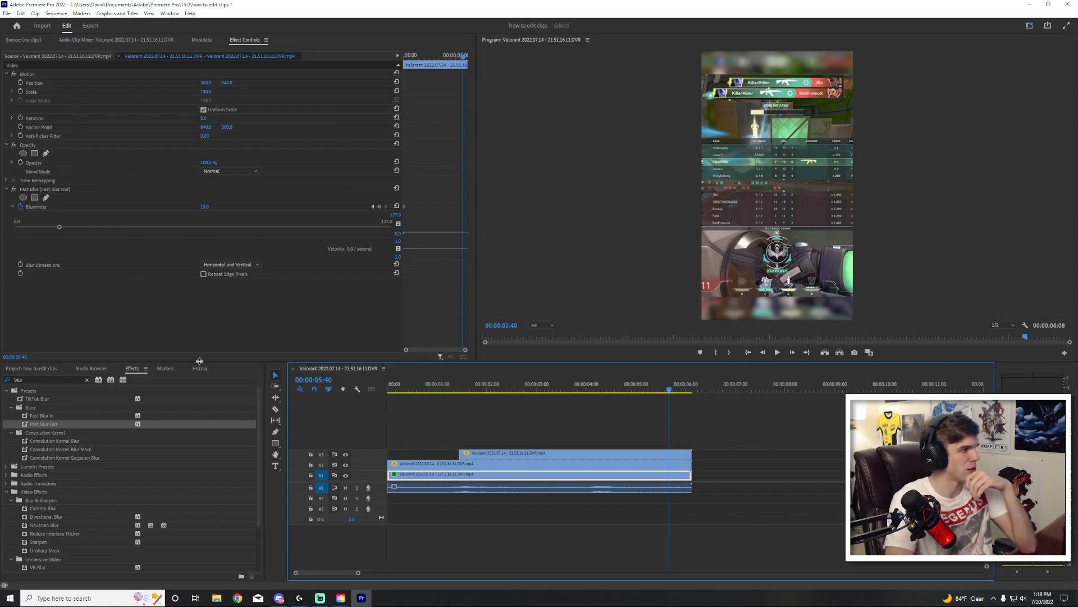
pyautogui.rightClick(93, 189)
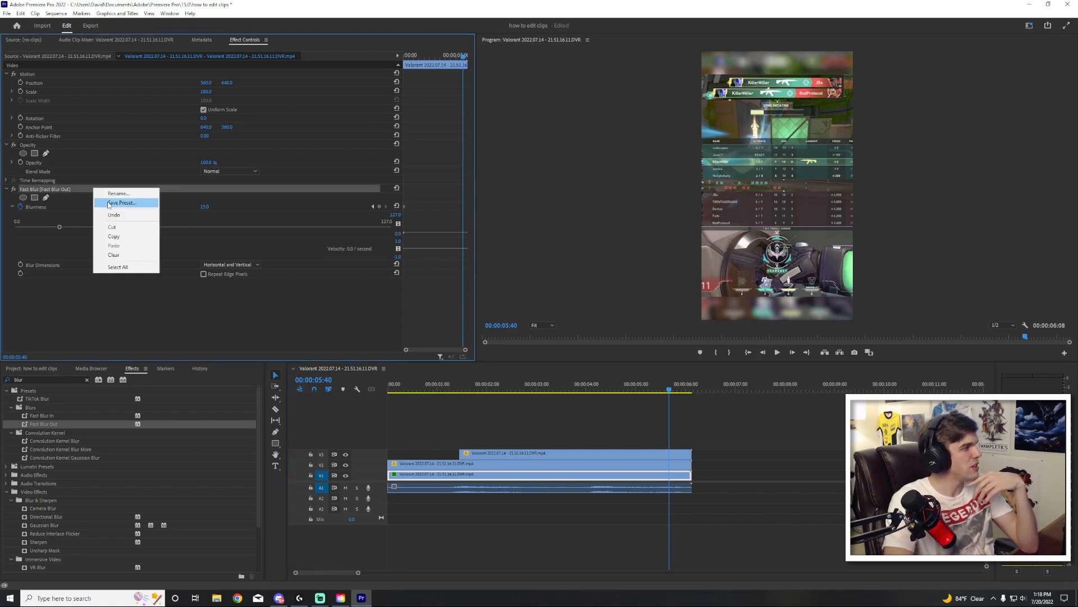
pyautogui.click(518, 412)
pyautogui.click(518, 413)
pyautogui.click(450, 475)
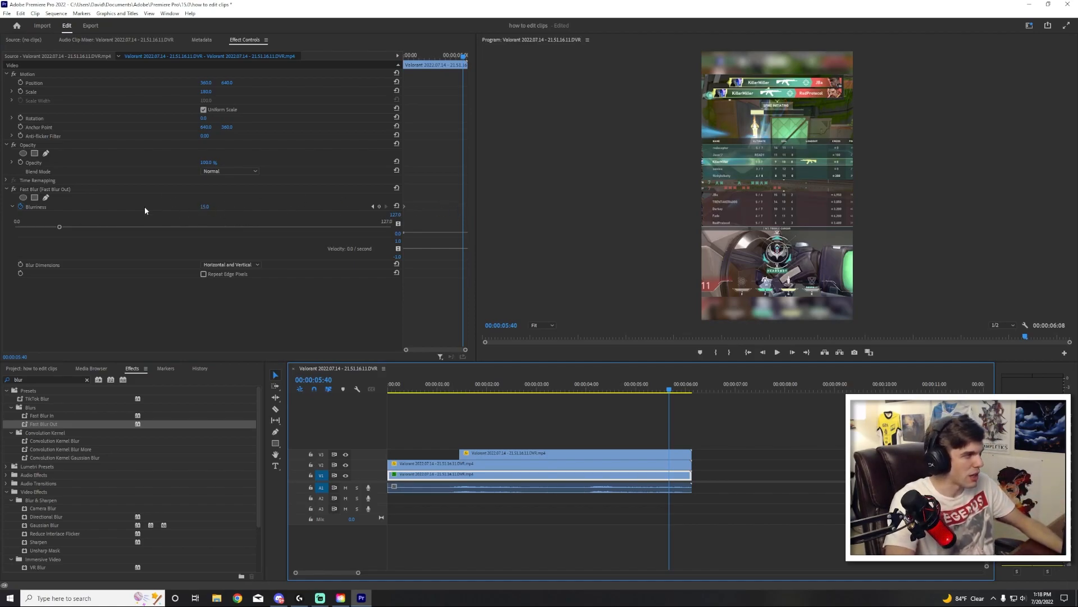
pyautogui.rightClick(74, 190)
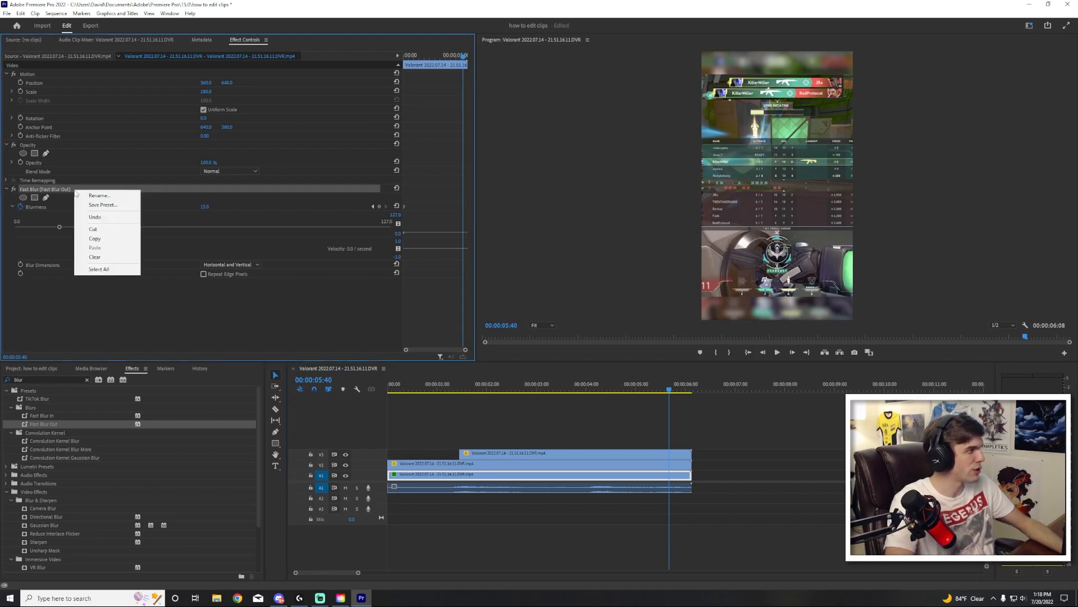
pyautogui.click(115, 205)
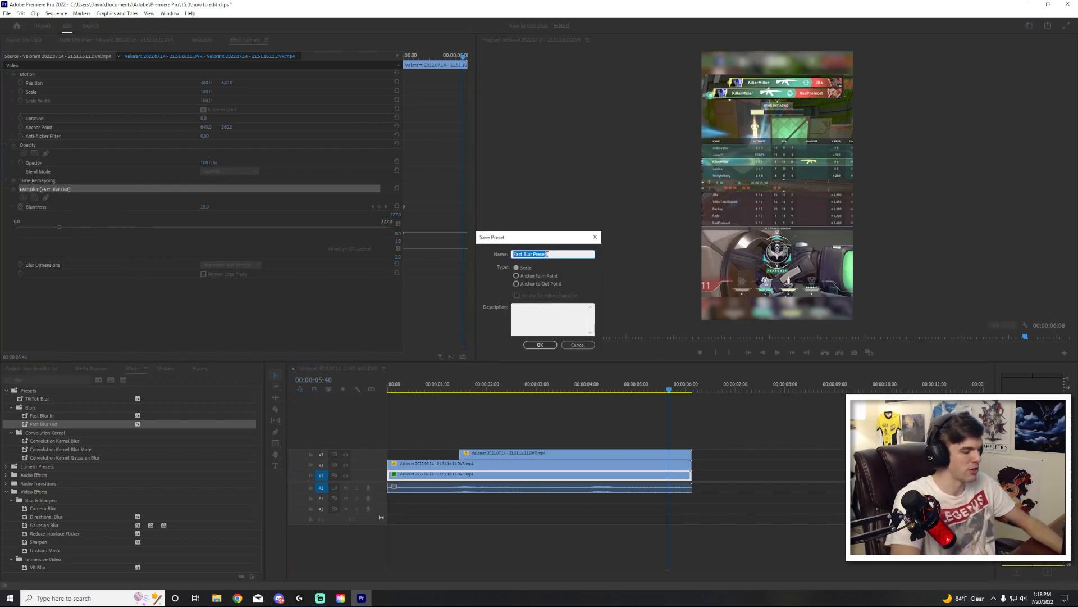
pyautogui.write('clip blue')
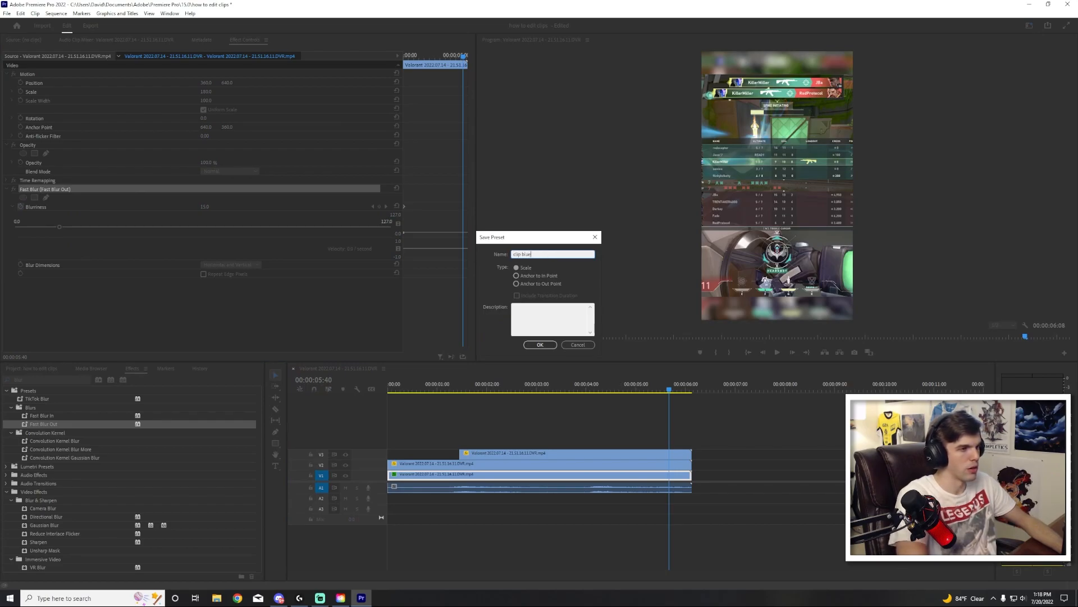
pyautogui.press('Return')
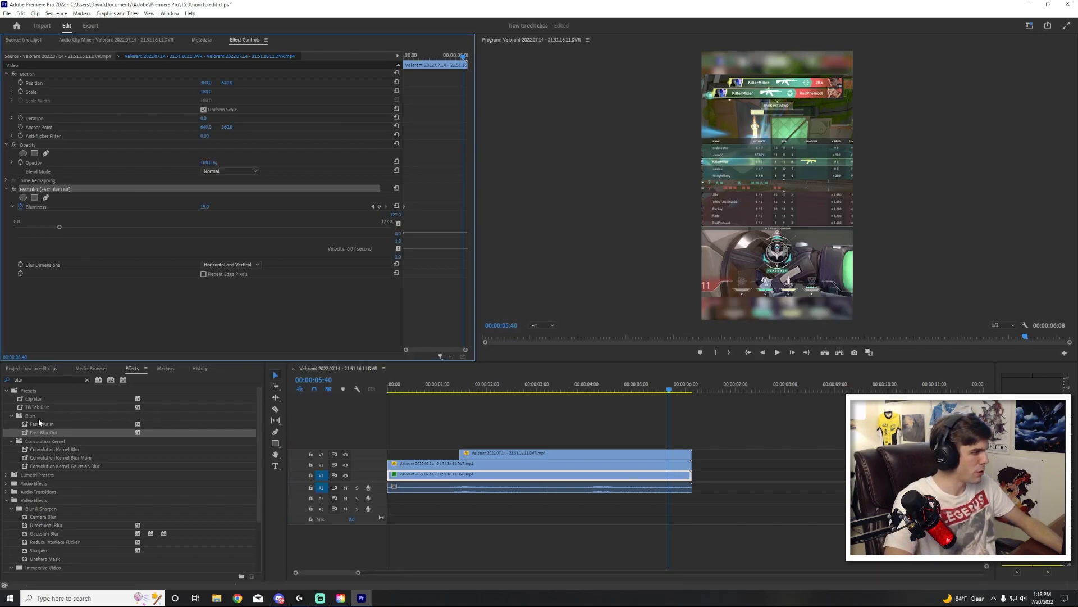
pyautogui.click(87, 380)
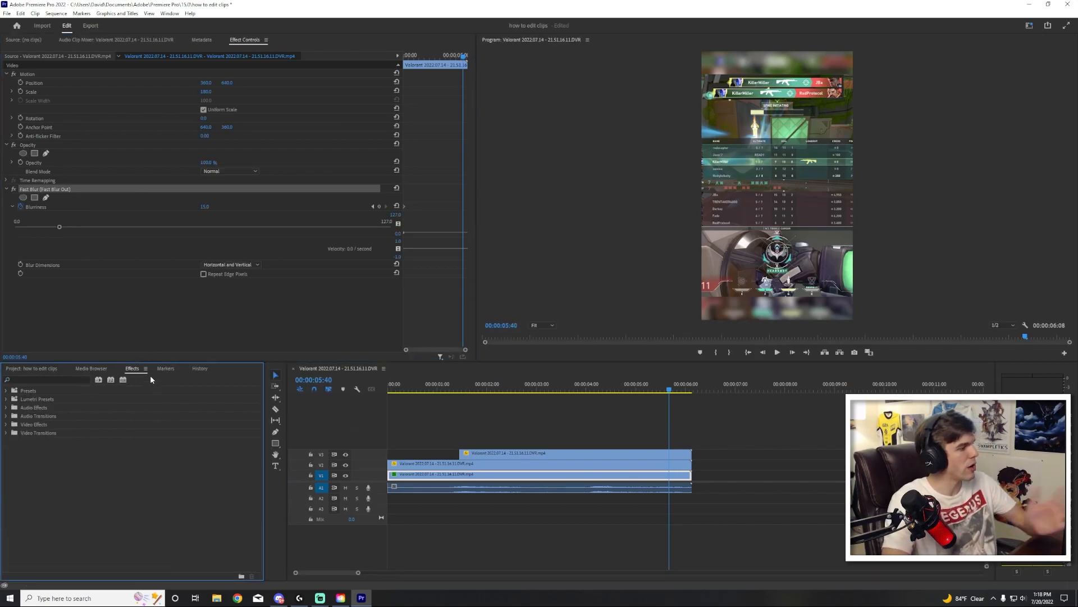
pyautogui.click(7, 390)
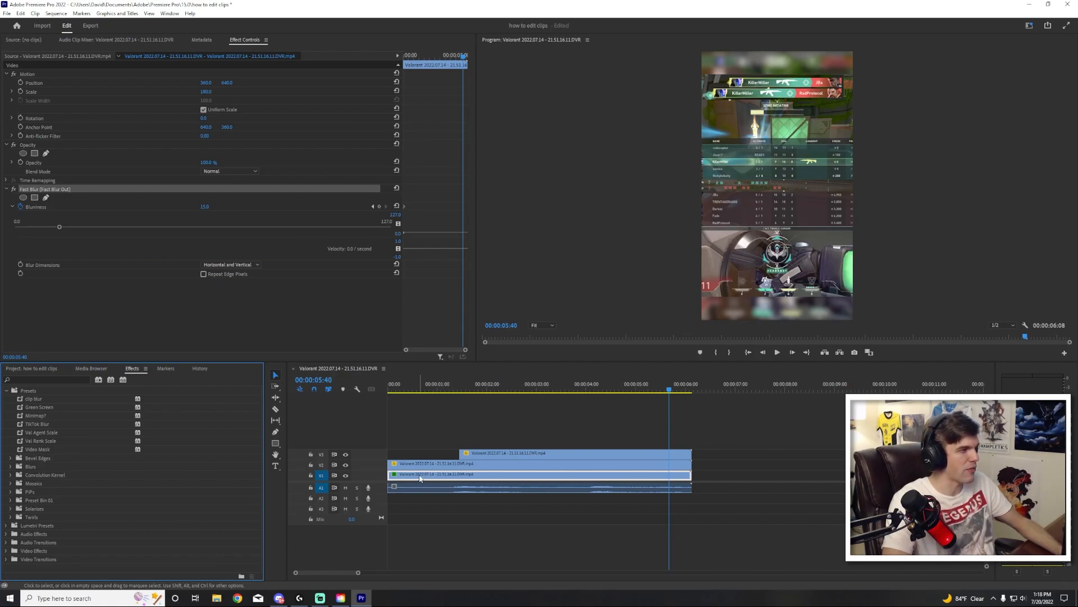
# Remove the Fast Blur effect from the V1 clip and apply the saved clip blur preset in its place.
pyautogui.click(90, 189)
pyautogui.press('Delete')
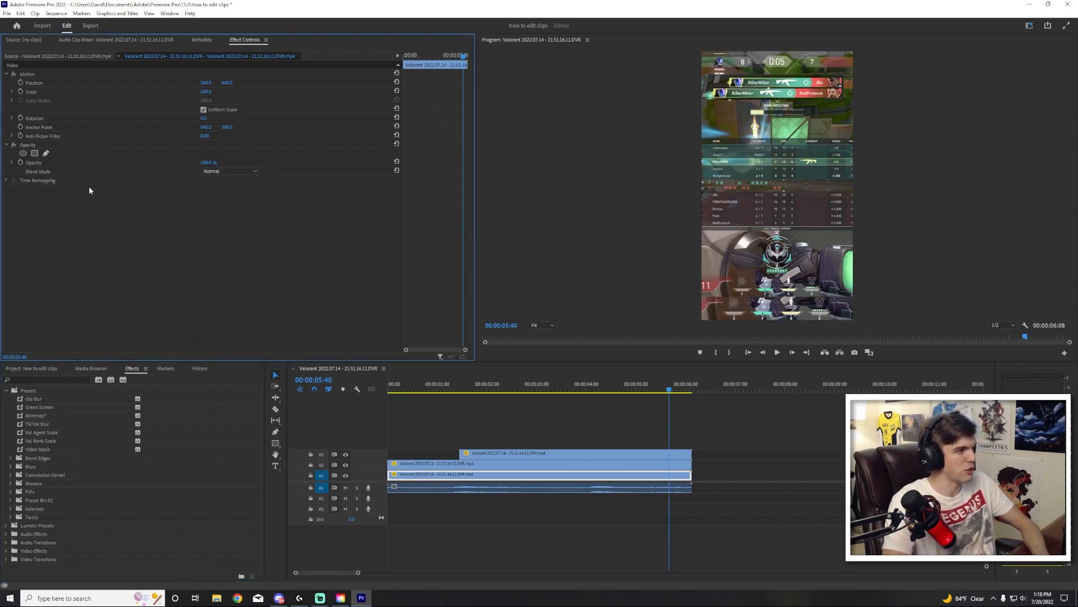
pyautogui.click(597, 416)
pyautogui.press('Home')
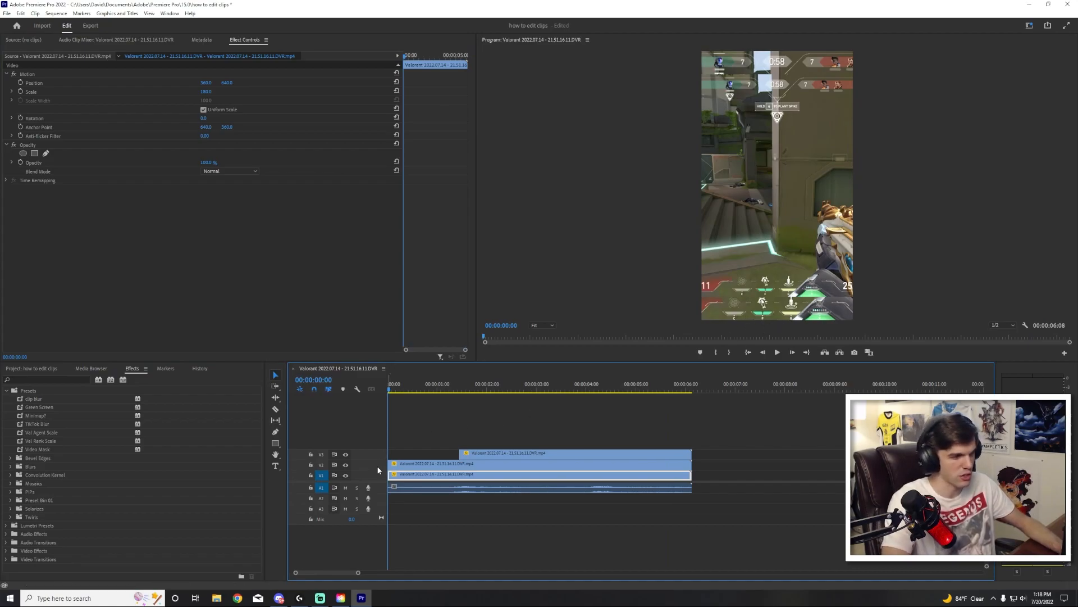
pyautogui.click(17, 396)
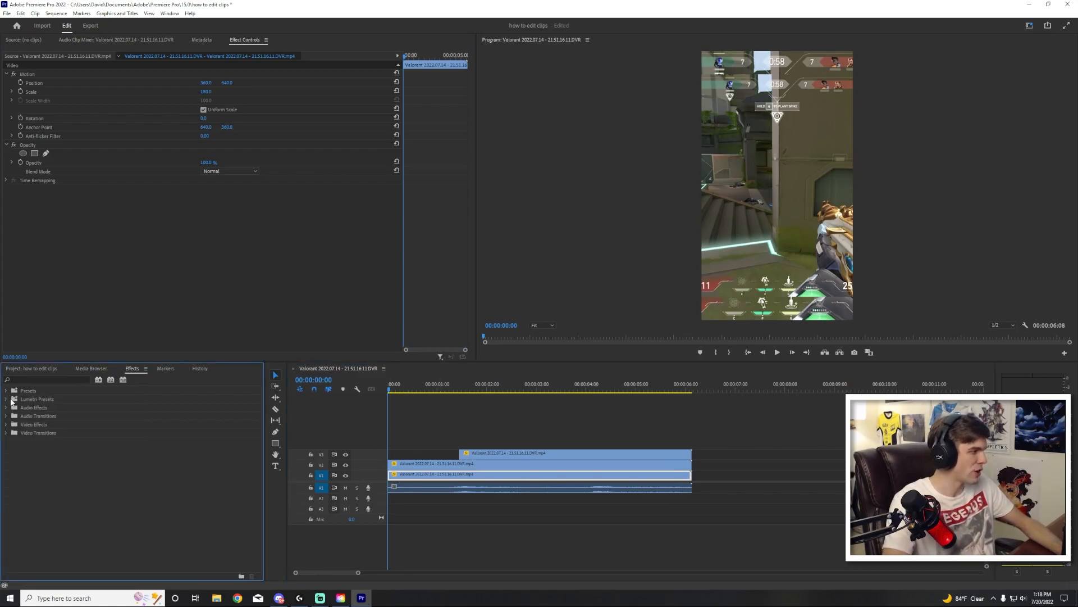
pyautogui.moveTo(32, 400); pyautogui.dragTo(406, 477)
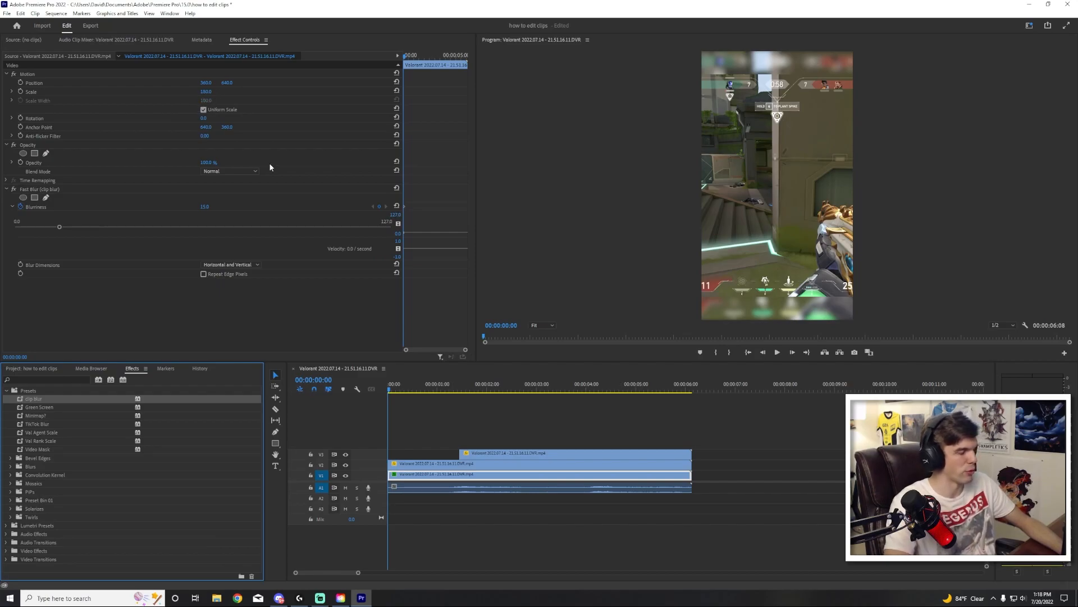
pyautogui.click(591, 417)
# Scrub the sequence to about 3:12 to review the V3 clip's masked kill feed, and return the playhead to the start.
pyautogui.click(511, 455)
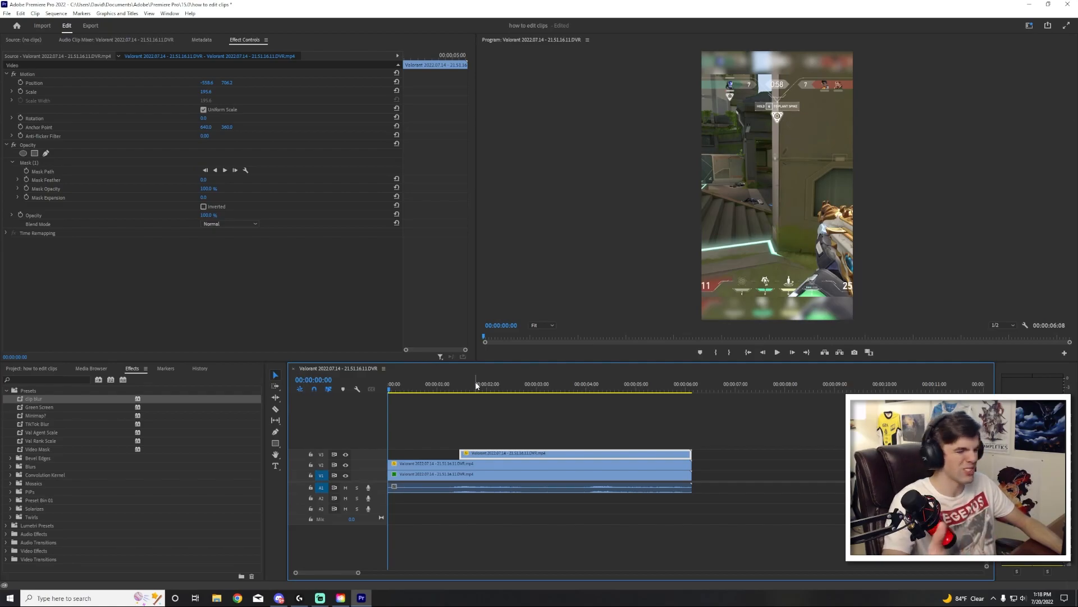
pyautogui.moveTo(466, 385); pyautogui.dragTo(547, 385)
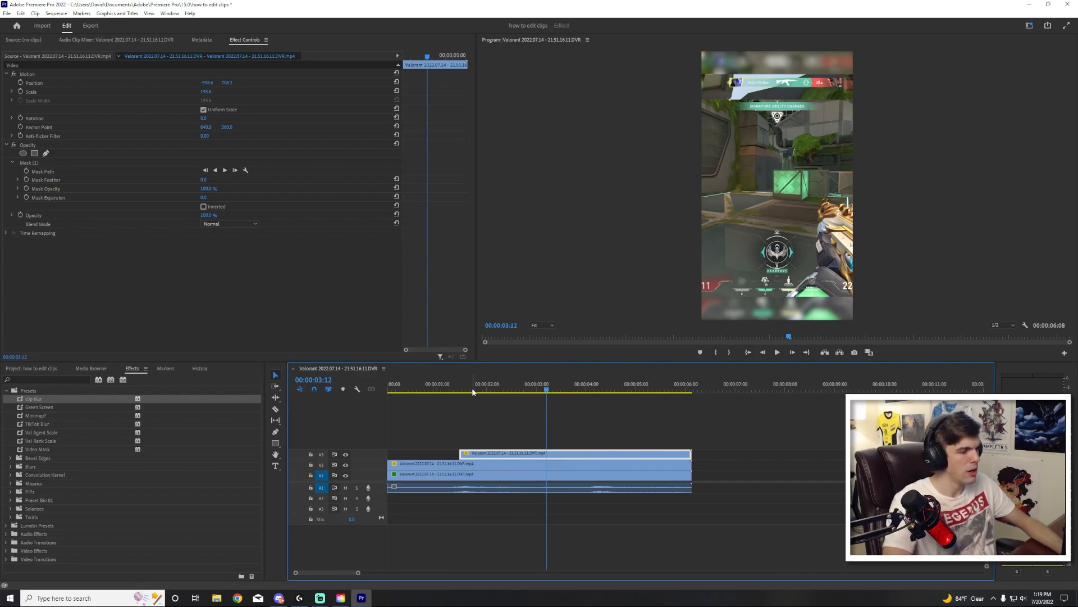
pyautogui.press('Home')
pyautogui.click(491, 400)
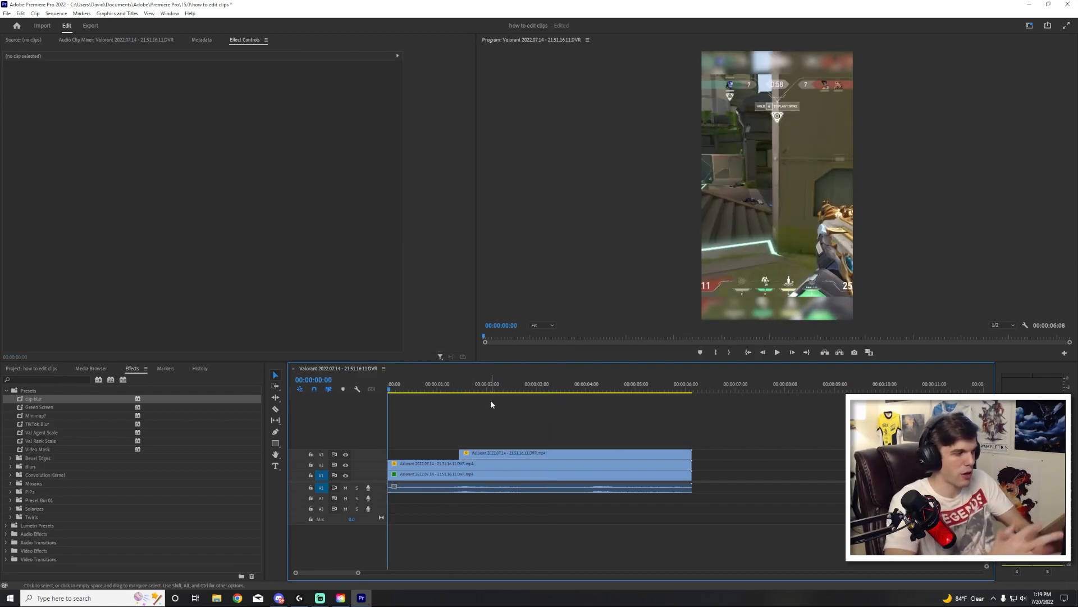